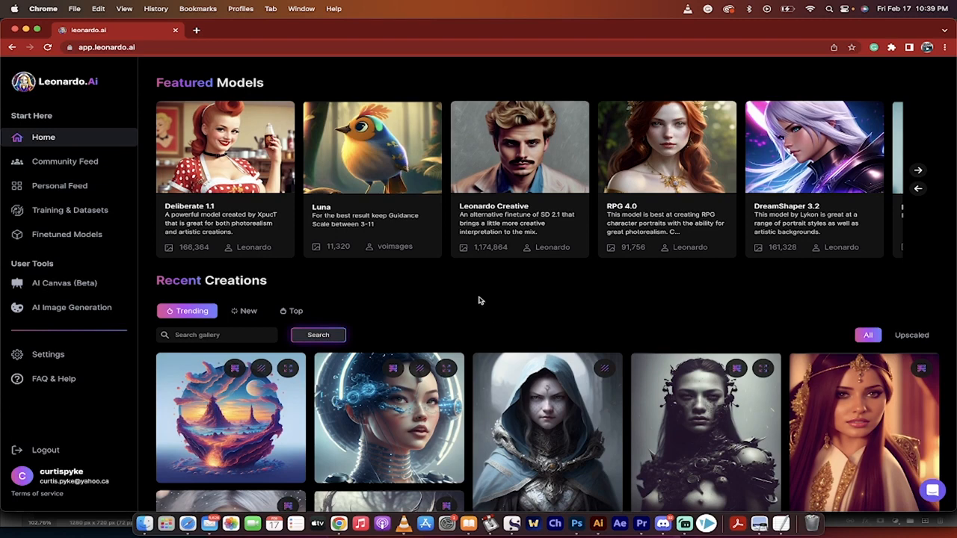
Browse forward through the Featured Models collection to its last entries
left_click(153, 47)
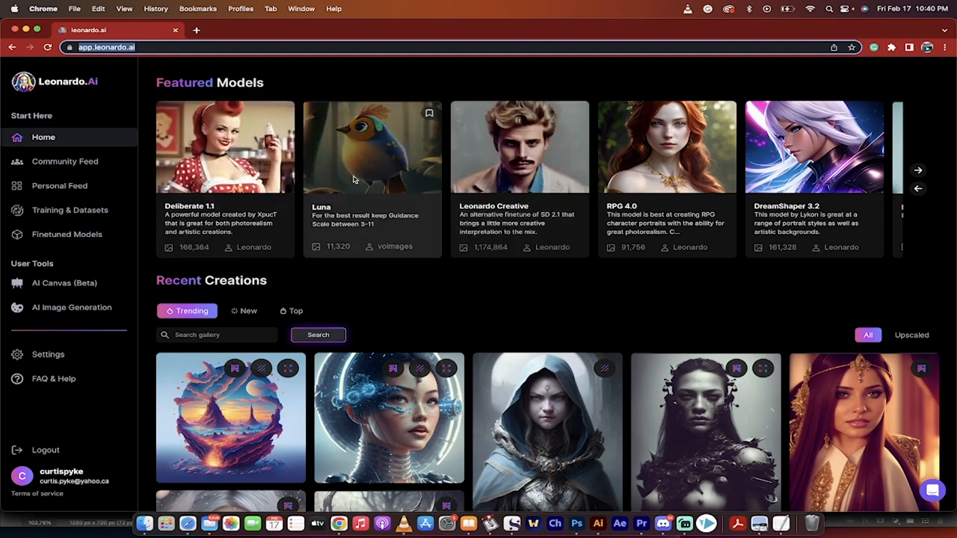
left_click(918, 170)
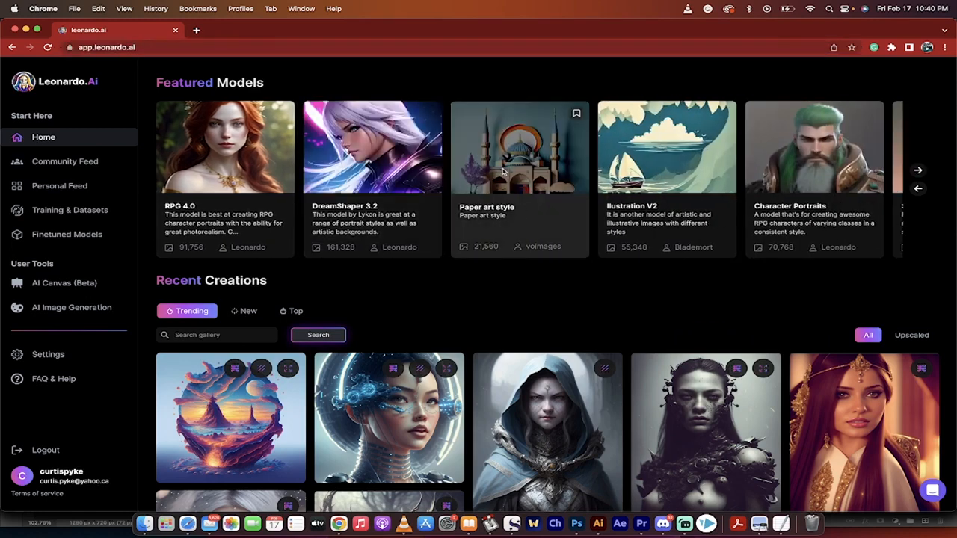
left_click(918, 171)
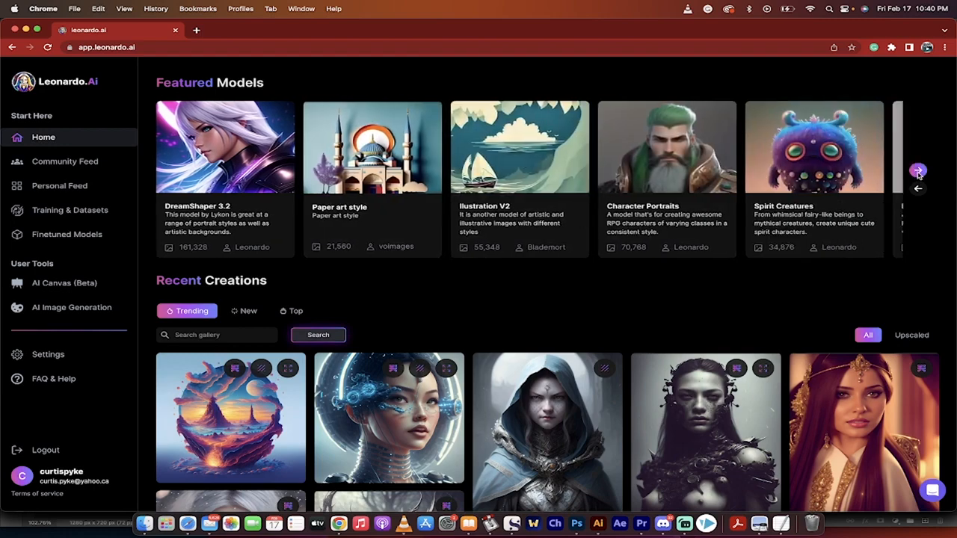
left_click(918, 171)
left_click(917, 171)
left_click(918, 171)
left_click(918, 171)
left_click(918, 171)
left_click(918, 172)
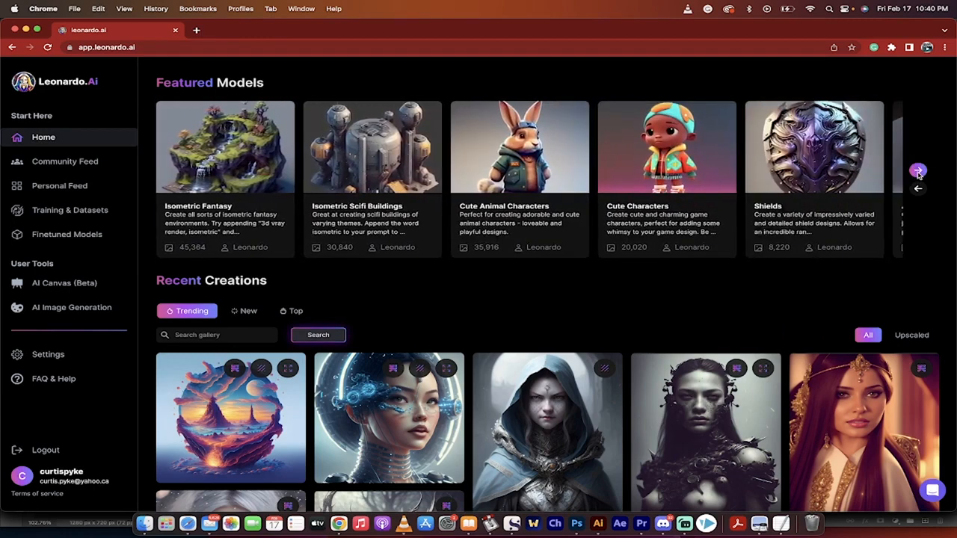
left_click(917, 172)
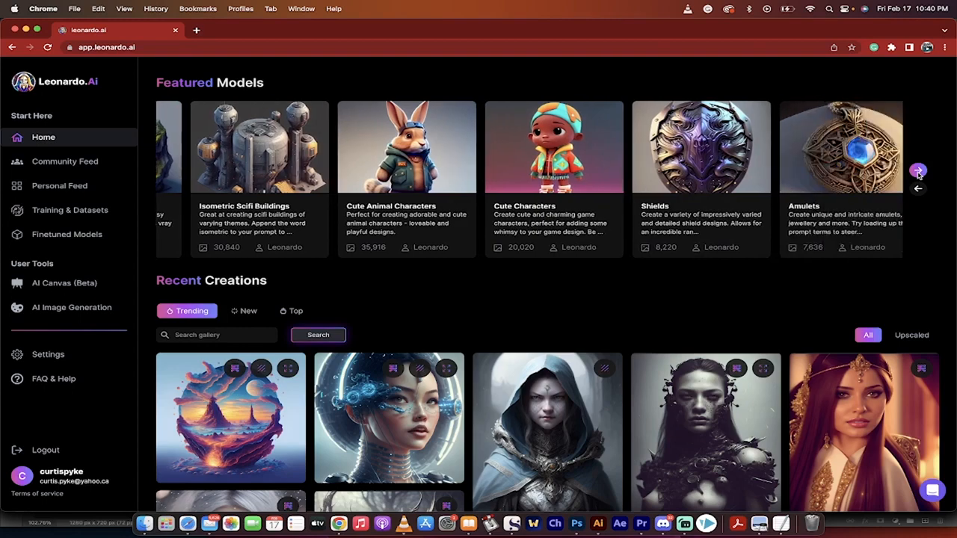
left_click(918, 171)
left_click(917, 171)
left_click(917, 171)
left_click(918, 171)
left_click(918, 171)
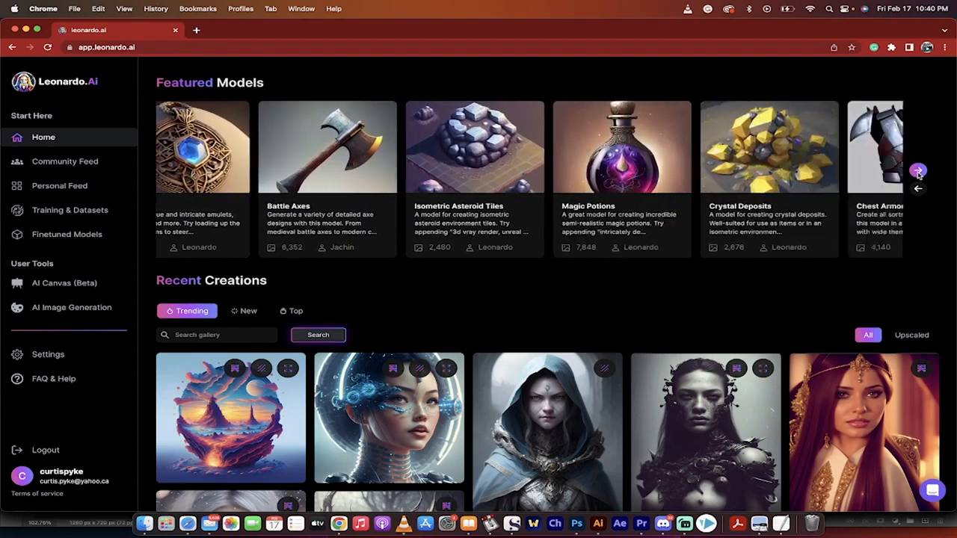
left_click(918, 171)
left_click(918, 171)
left_click(917, 172)
left_click(918, 171)
left_click(918, 172)
left_click(918, 171)
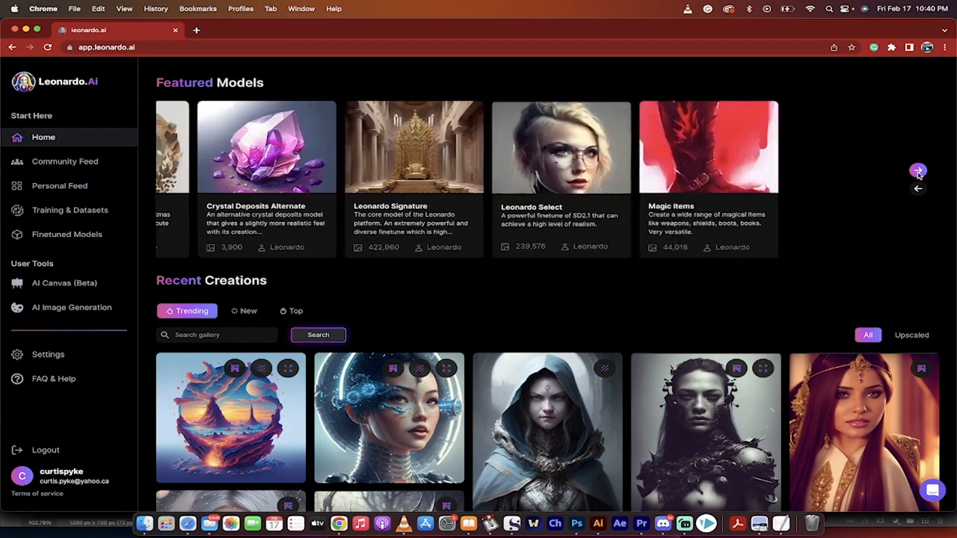
Browse back through the Featured Models collection to its first entries
left_click(918, 189)
left_click(917, 188)
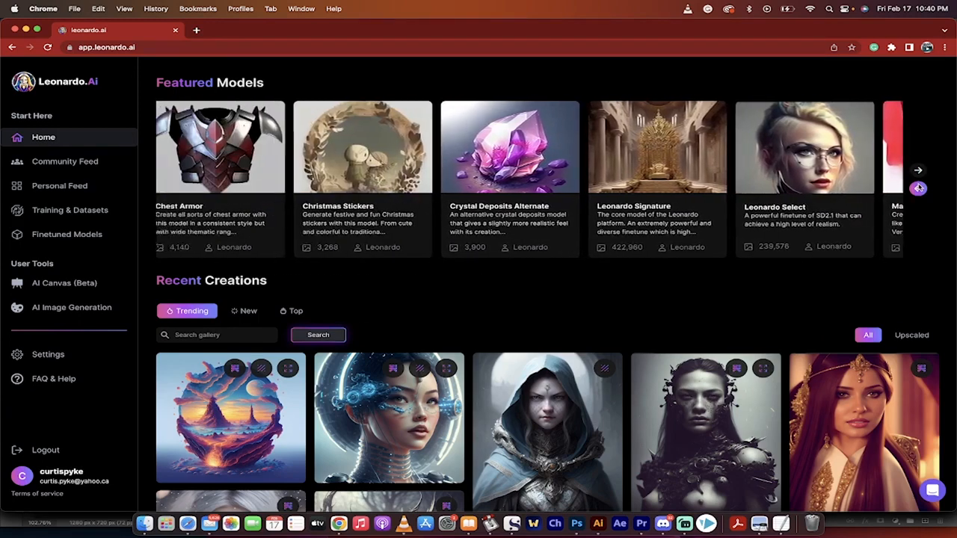
left_click(918, 189)
left_click(917, 188)
left_click(918, 188)
left_click(918, 188)
left_click(917, 188)
left_click(917, 189)
left_click(917, 188)
left_click(918, 188)
left_click(918, 189)
left_click(918, 188)
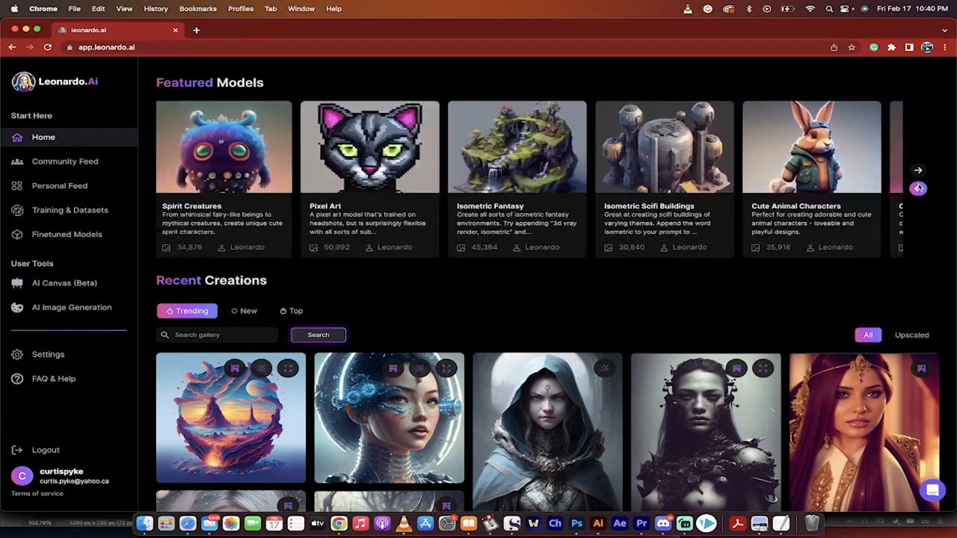
left_click(917, 188)
left_click(918, 188)
left_click(918, 188)
left_click(918, 189)
left_click(918, 188)
left_click(917, 189)
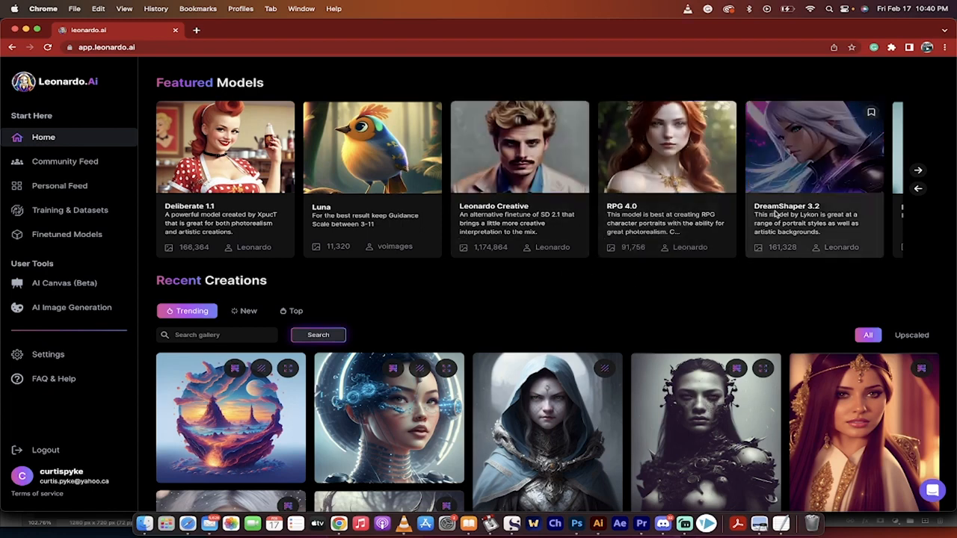
View the details of the Deliberate 1.1 featured model and look through the sample images created with it
left_click(210, 210)
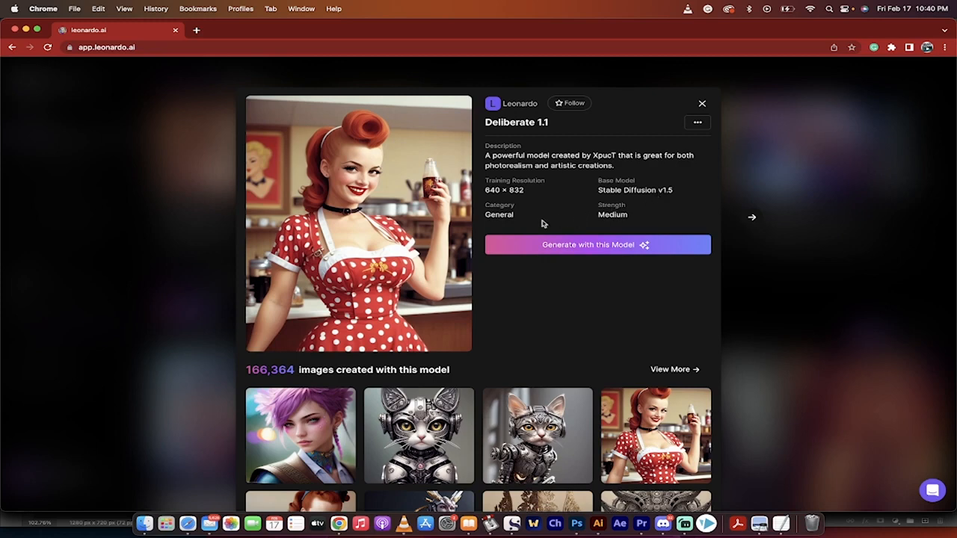
scroll(527, 314, "down", 2)
scroll(526, 314, "down", 5)
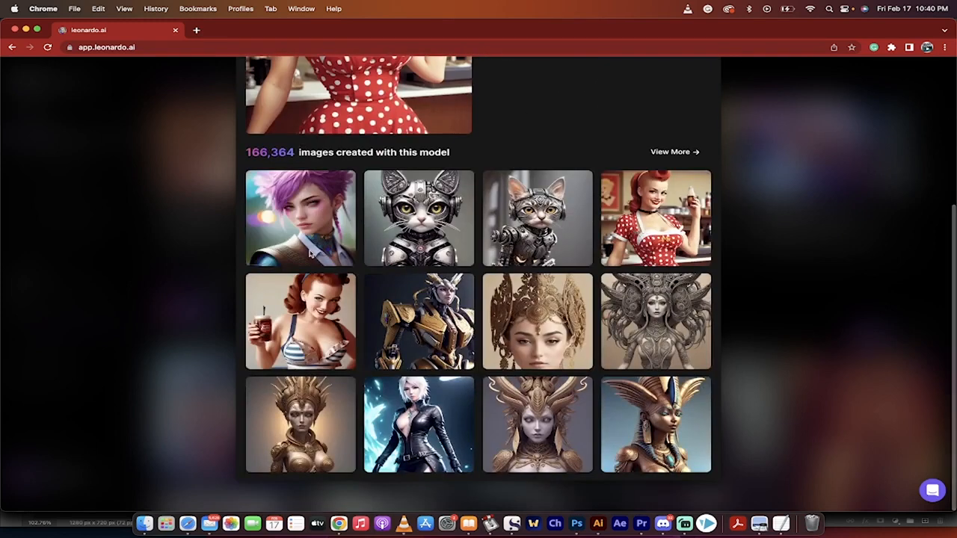
scroll(540, 323, "up", 3)
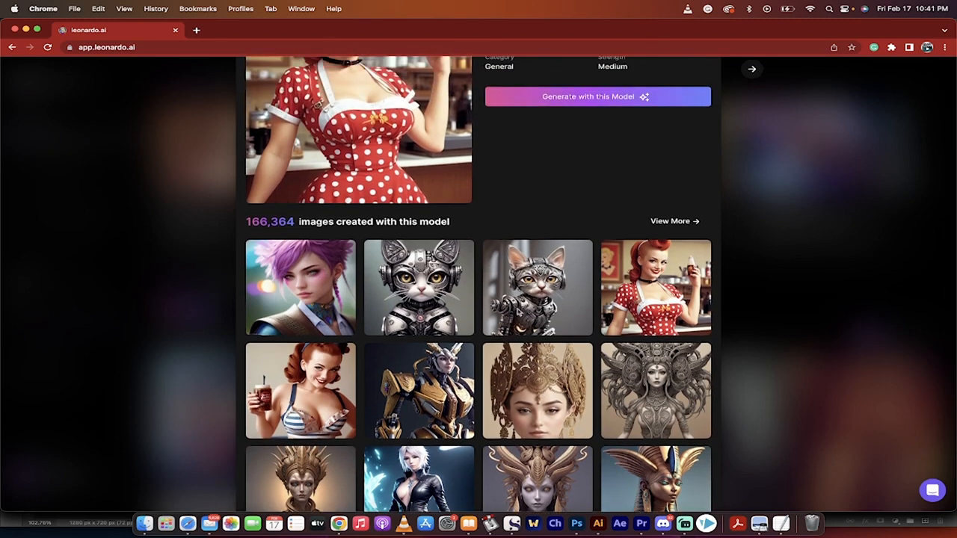
scroll(536, 307, "up", 5)
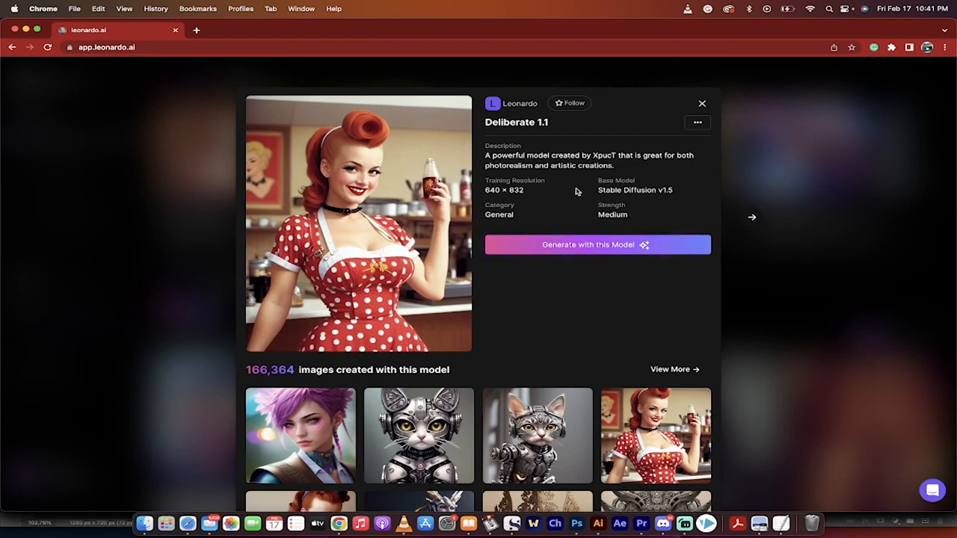
Start image generation with the Deliberate 1.1 model and keep it as the finetuned model after reviewing the alternatives
left_click(565, 246)
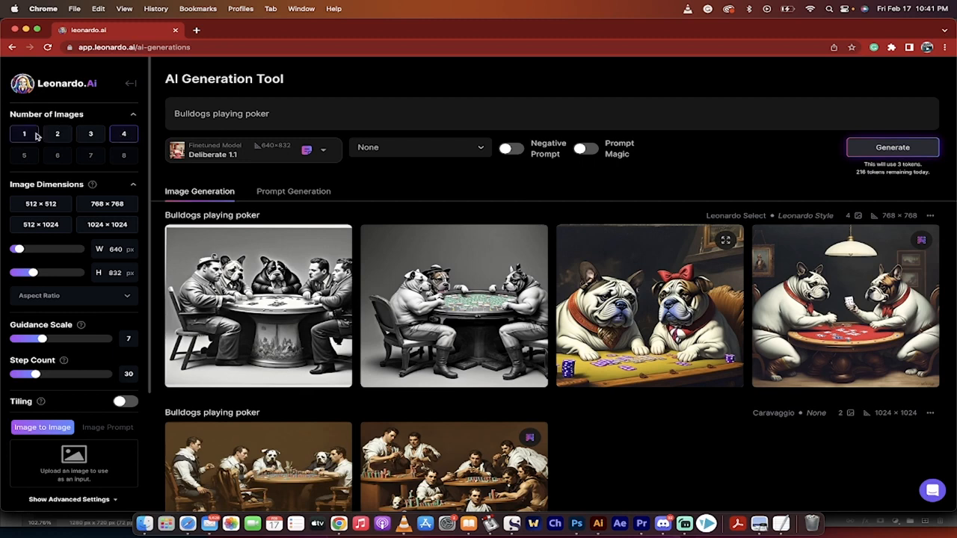
left_click(232, 156)
left_click(222, 174)
left_click(325, 152)
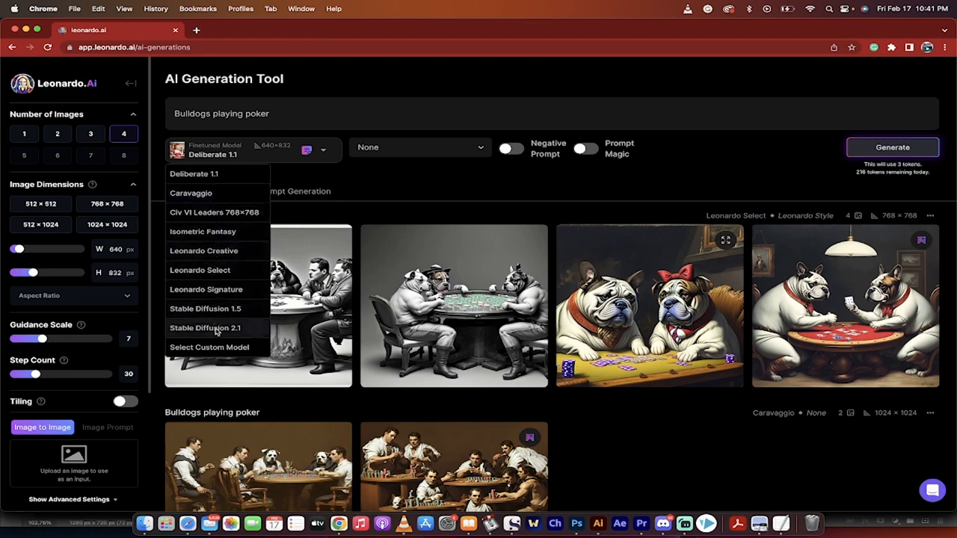
left_click(354, 178)
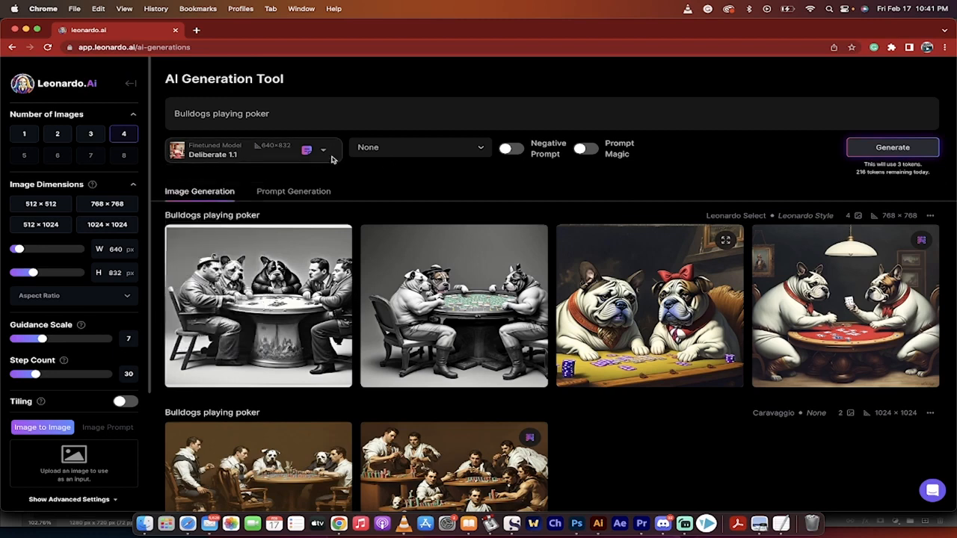
Review the style choices offered for the generation, such as Leonardo Style and None
left_click(381, 152)
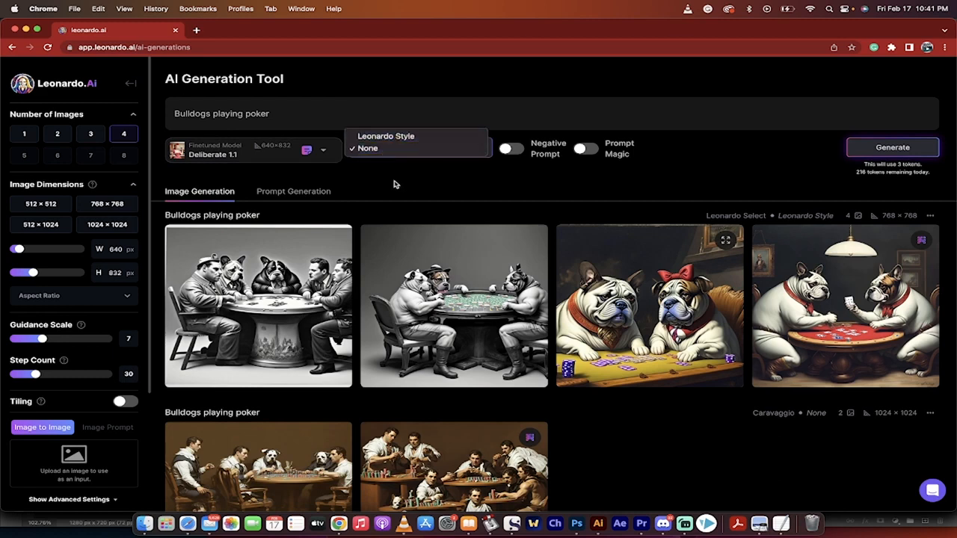
left_click(393, 184)
left_click(421, 150)
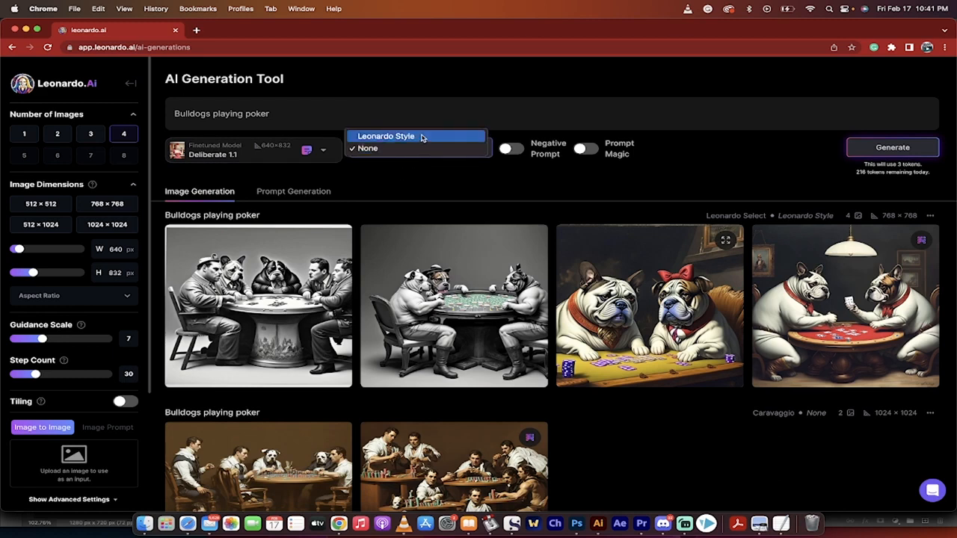
left_click(422, 138)
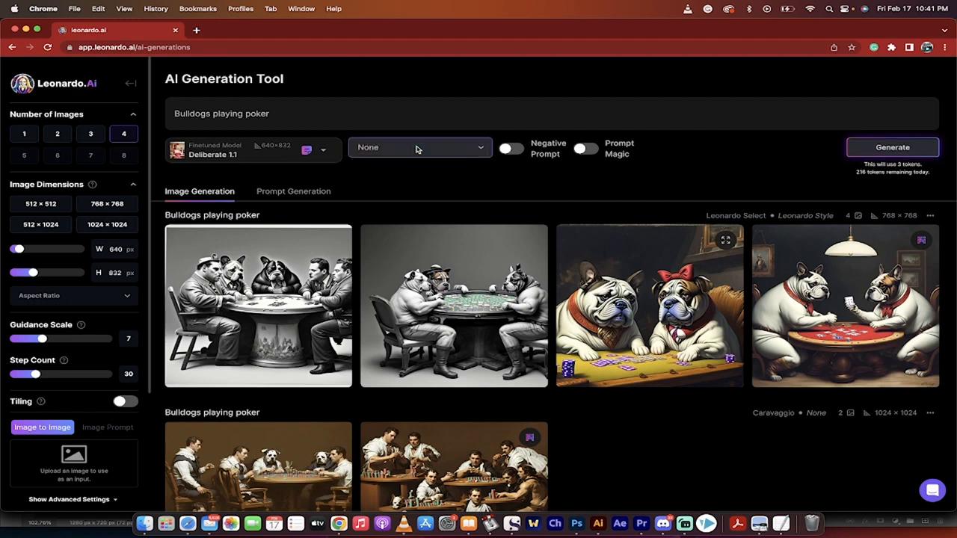
left_click(416, 150)
left_click(436, 198)
mouse_move(608, 152)
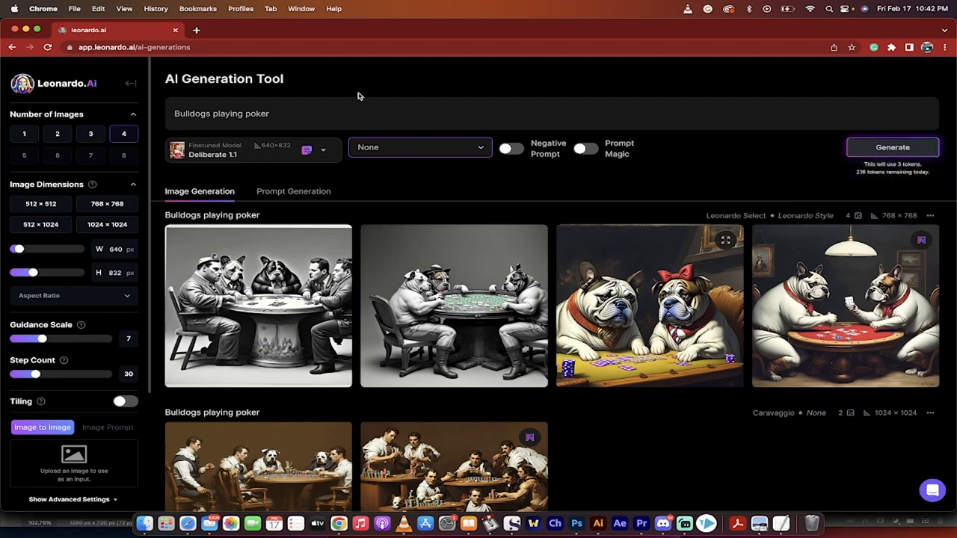
Generate four 640 × 832 images from the prompt "Bulldogs playing poker" with Deliberate 1.1 and no style
left_click(314, 118)
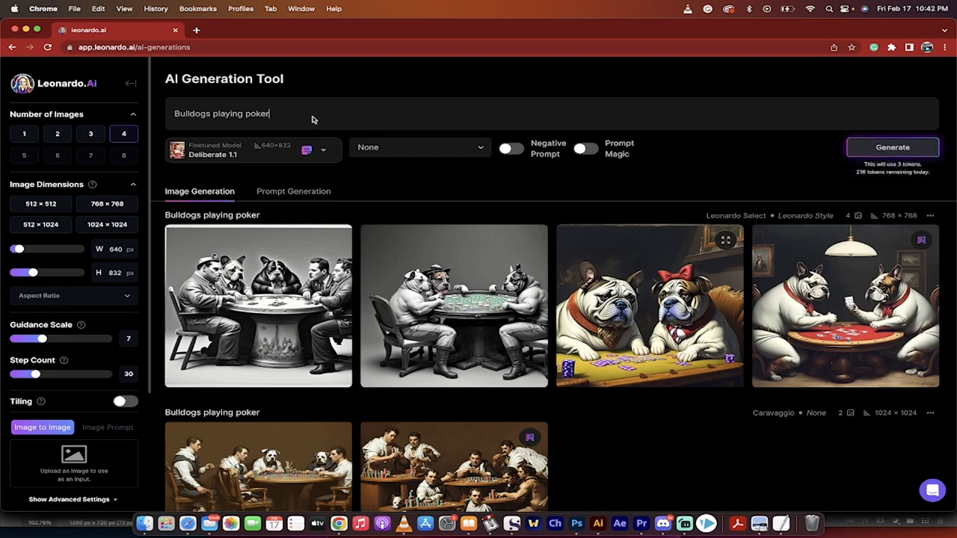
left_click(878, 151)
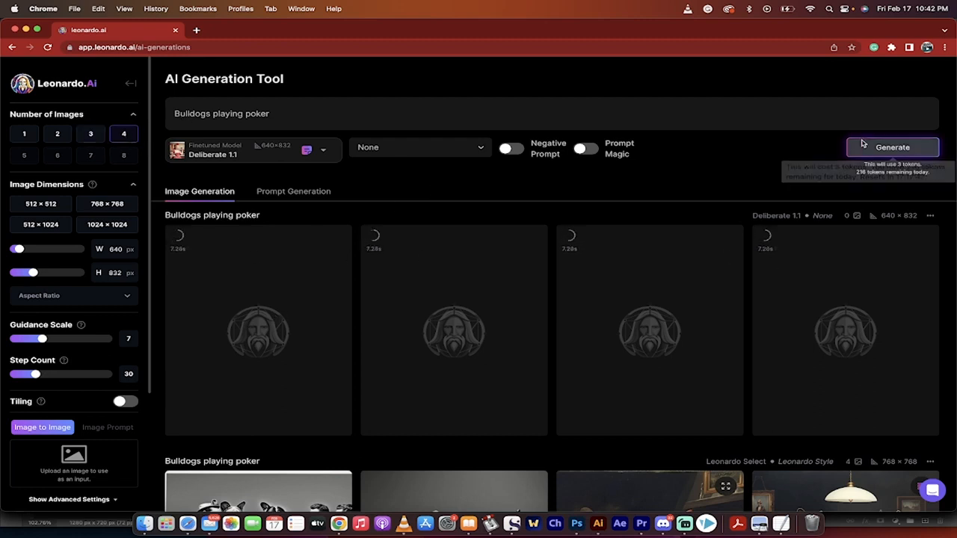
mouse_move(873, 175)
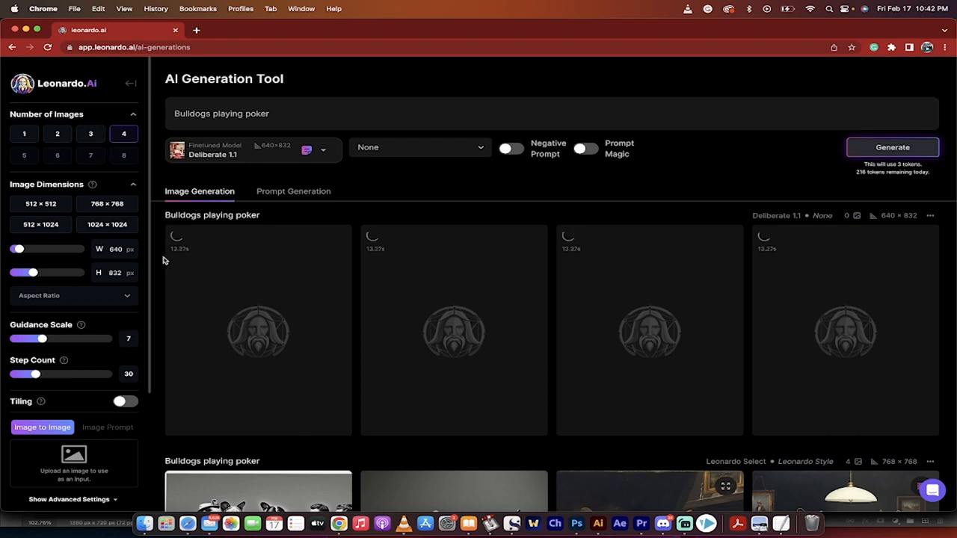
scroll(160, 267, "down", 1)
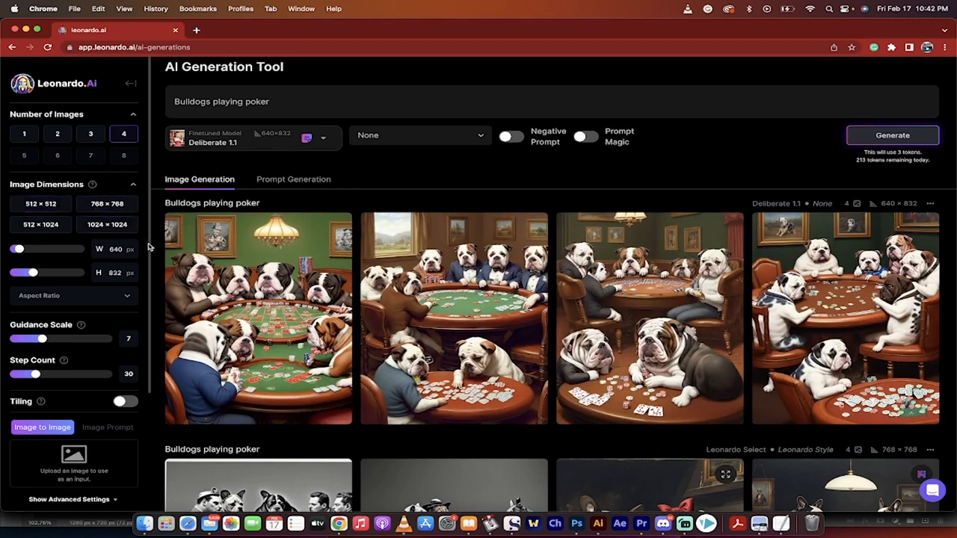
Examine the generation settings: image dimensions, aspect ratio choices, guidance scale, step count, image input and advanced options
scroll(148, 247, "down", 3)
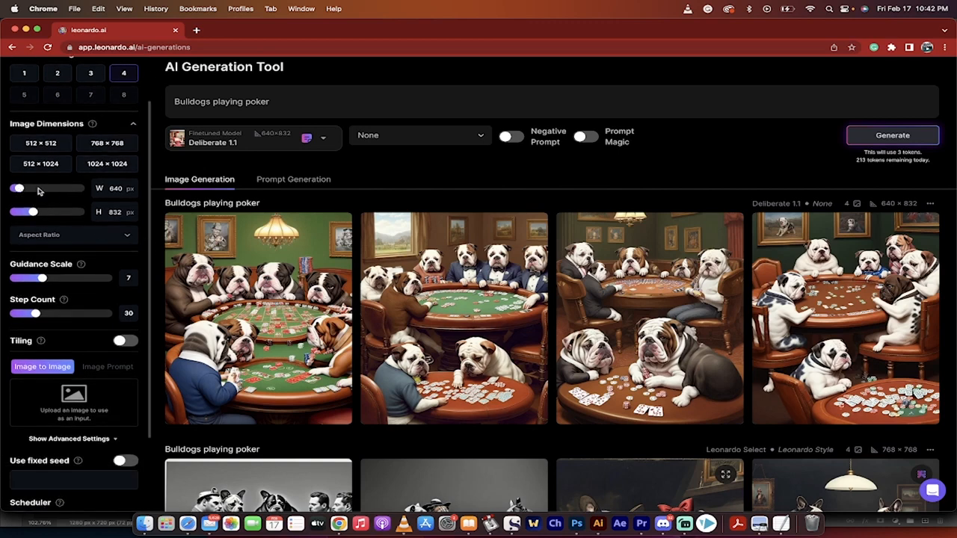
left_click(57, 236)
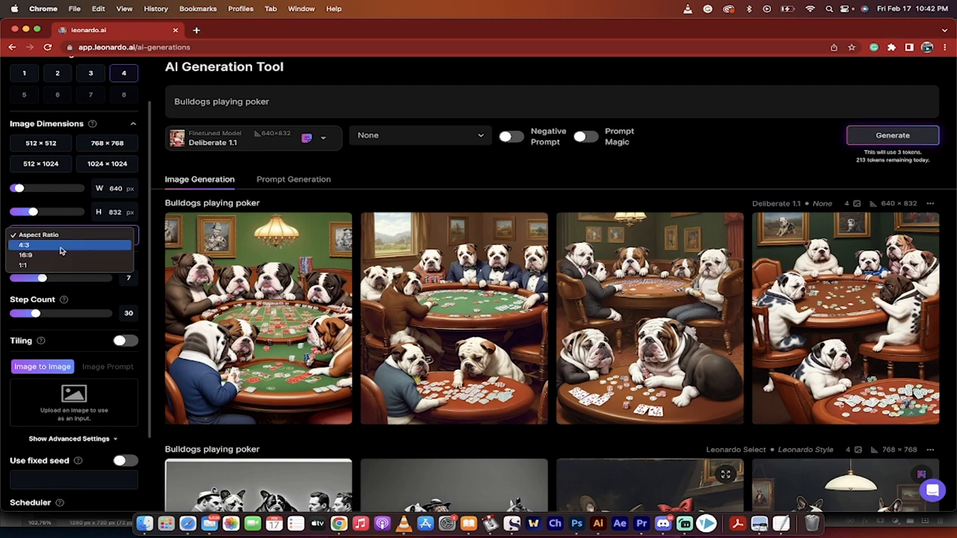
left_click(138, 242)
scroll(138, 271, "down", 1)
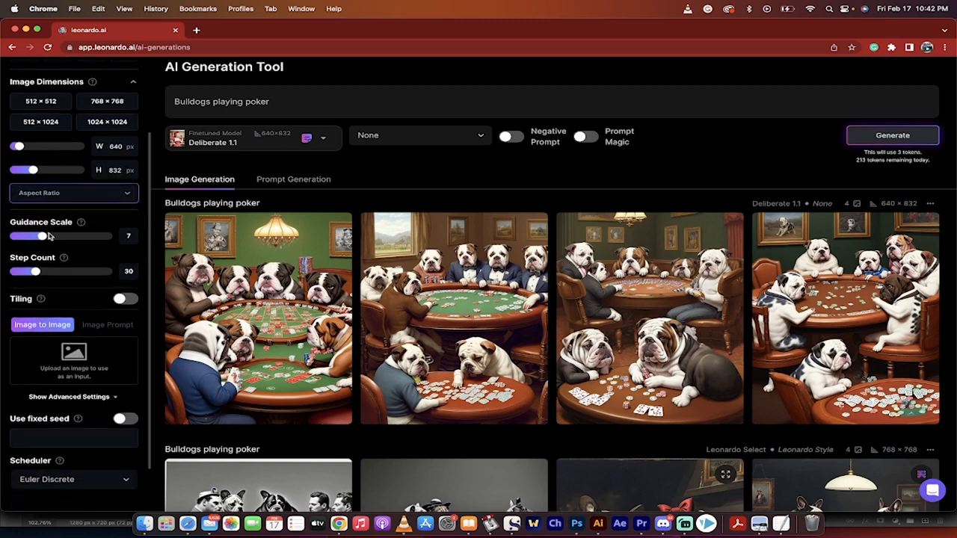
mouse_move(62, 259)
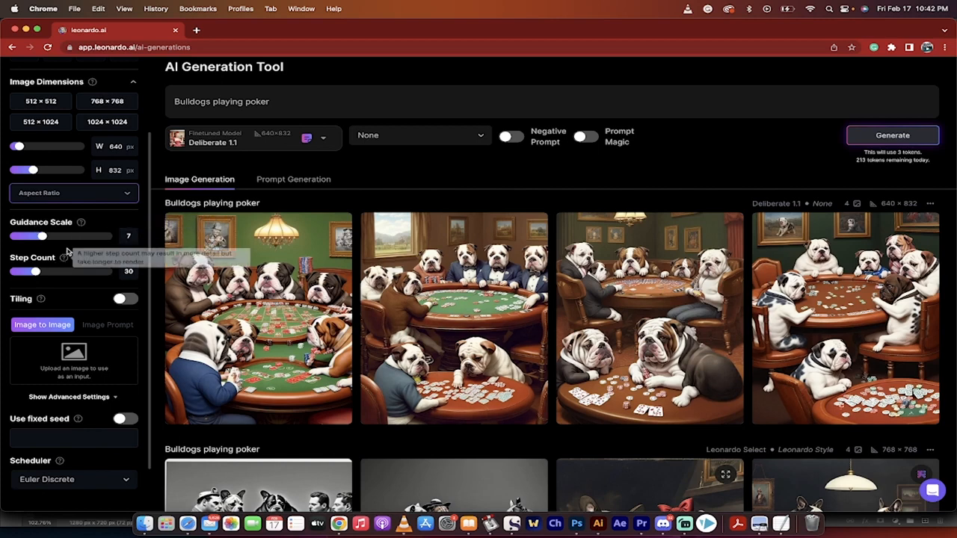
mouse_move(82, 222)
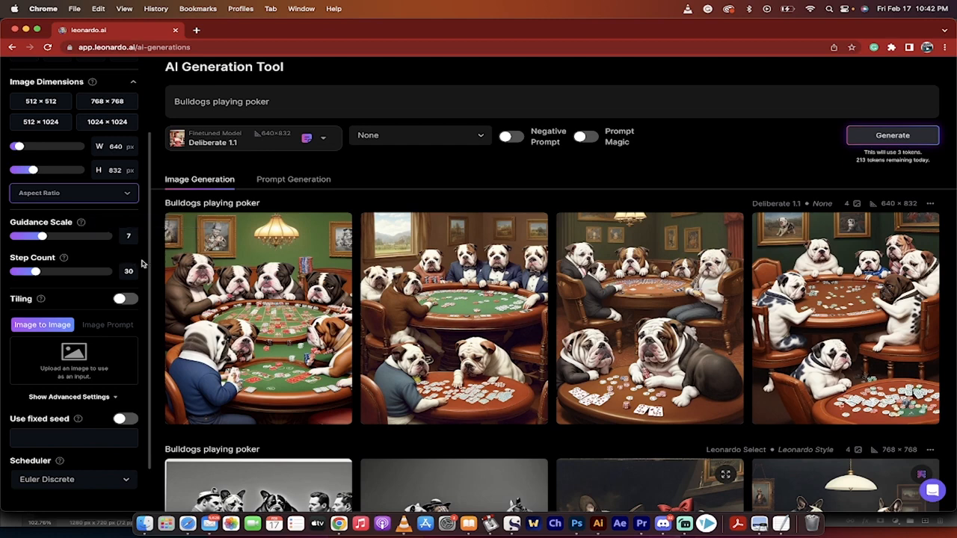
left_click(286, 105)
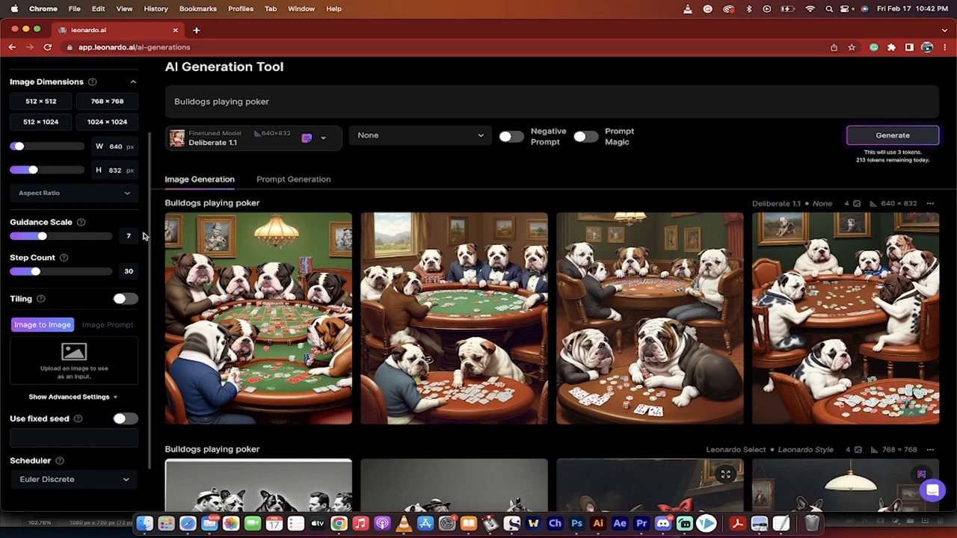
scroll(145, 236, "down", 3)
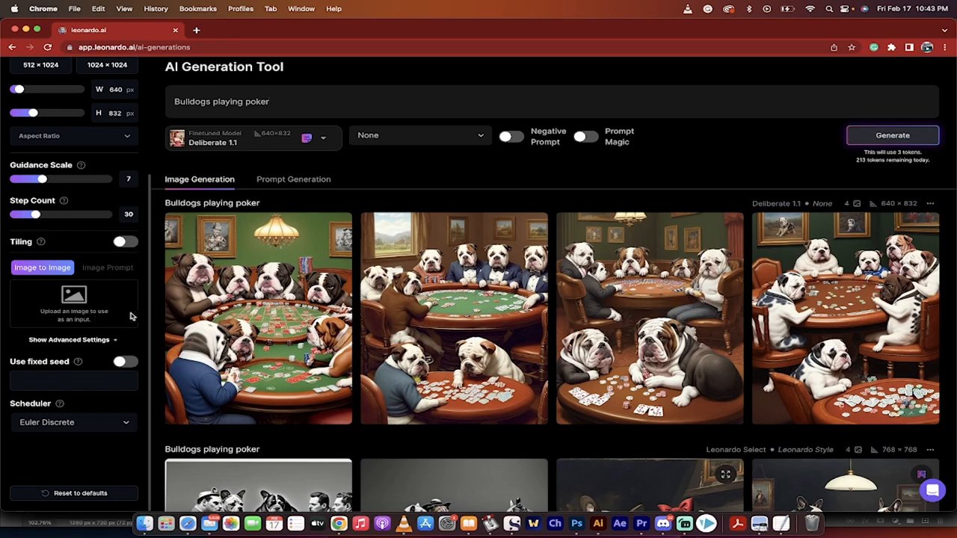
scroll(148, 303, "up", 1)
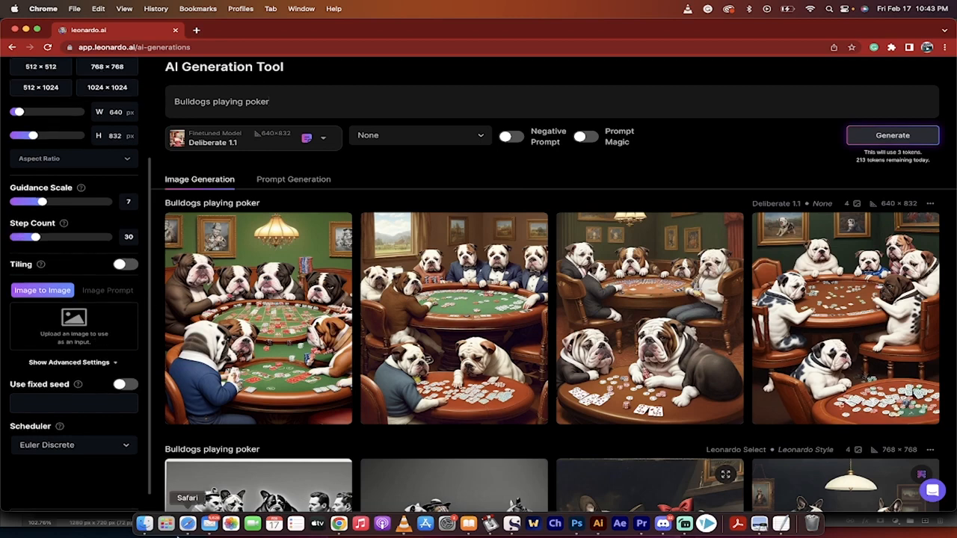
Load zues.png from the Caravaggio folder as the image-to-image input and remove it again
left_click(145, 524)
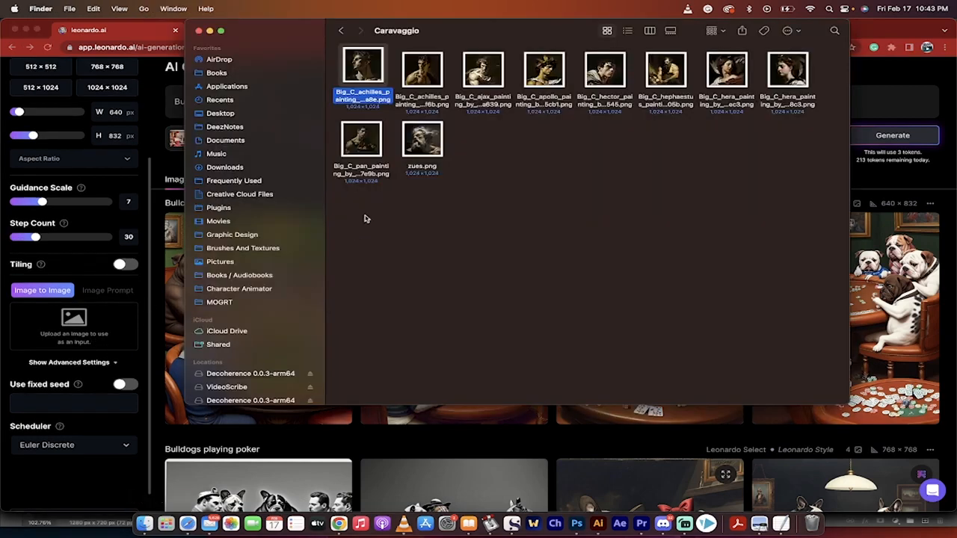
left_click(361, 141)
left_click(437, 153)
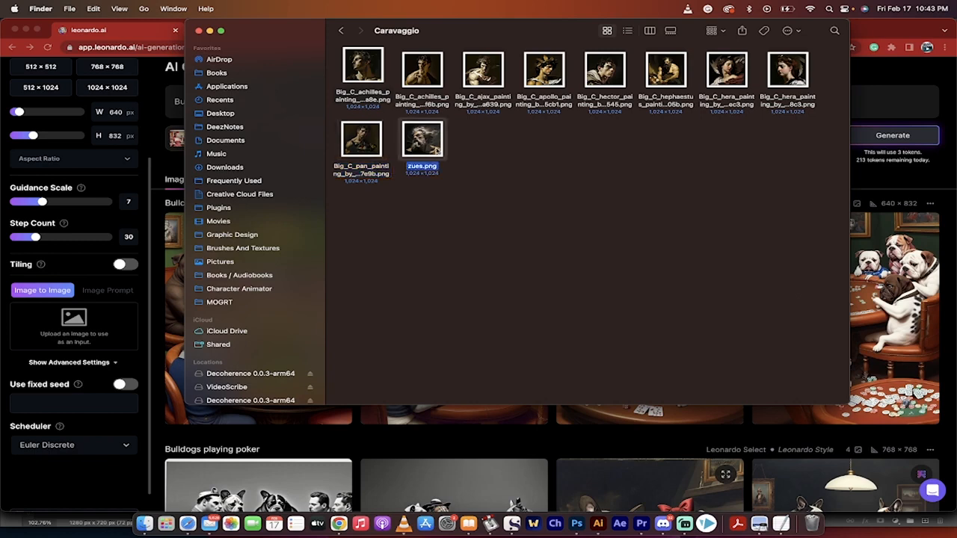
left_click_drag(422, 143, 97, 341)
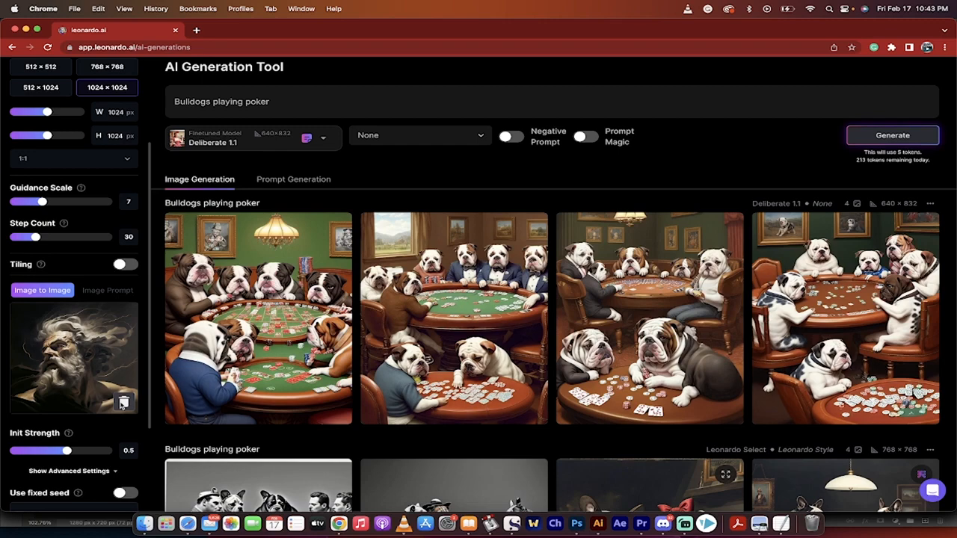
left_click(123, 403)
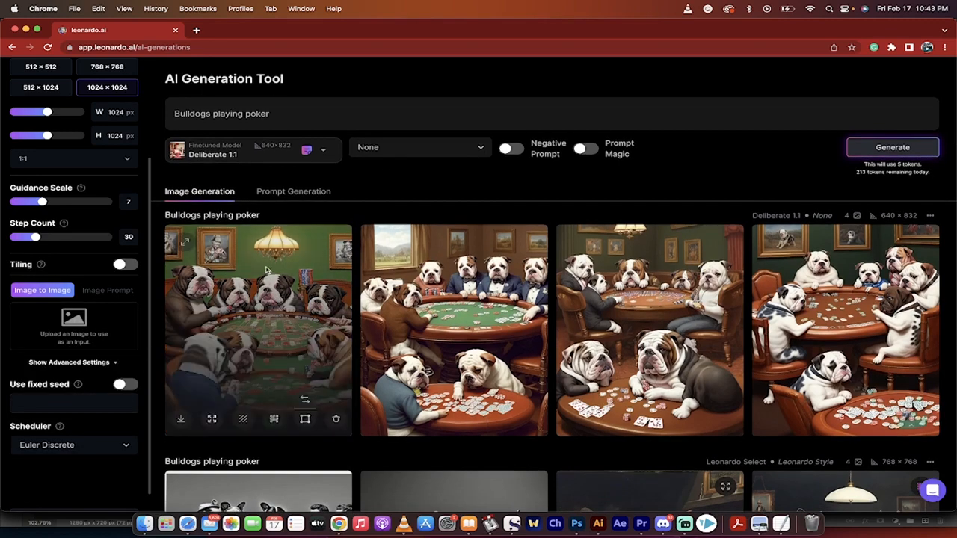
Examine each of the four Deliberate 1.1 bulldog poker images at enlarged size
scroll(308, 240, "down", 2)
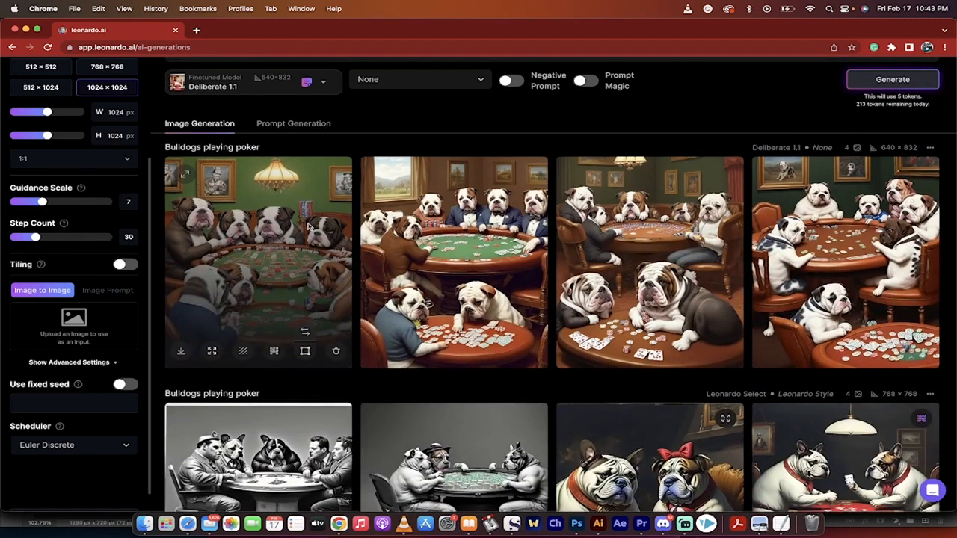
left_click(308, 226)
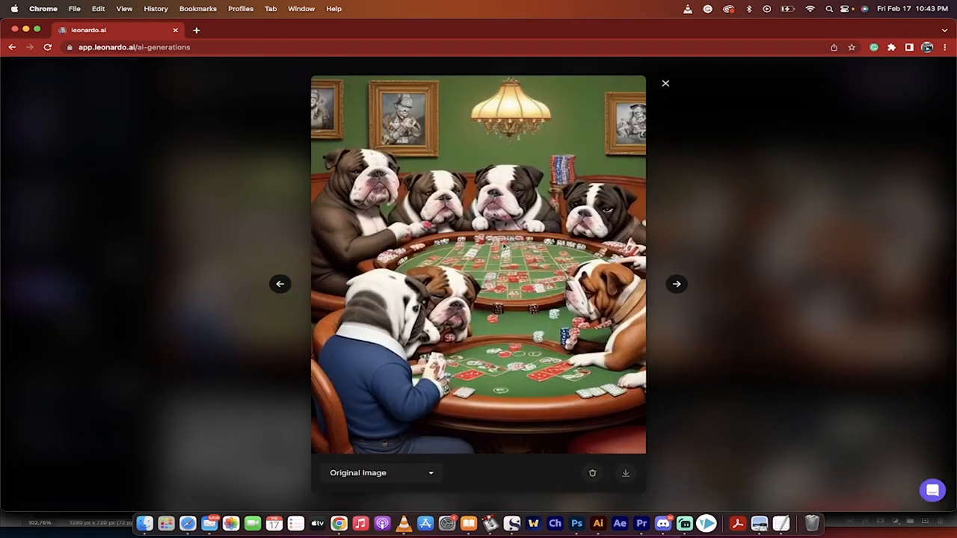
left_click(725, 374)
left_click(486, 322)
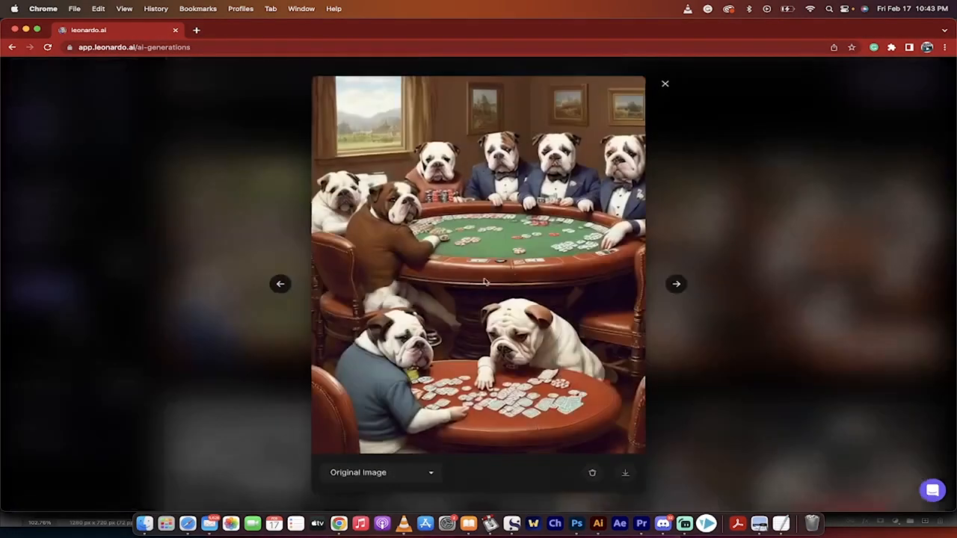
left_click(738, 220)
left_click(616, 221)
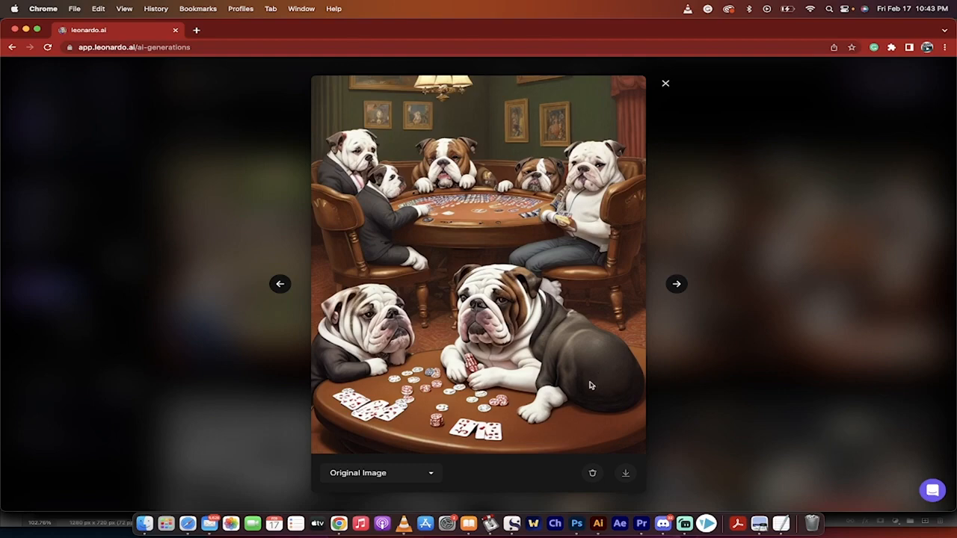
left_click(677, 317)
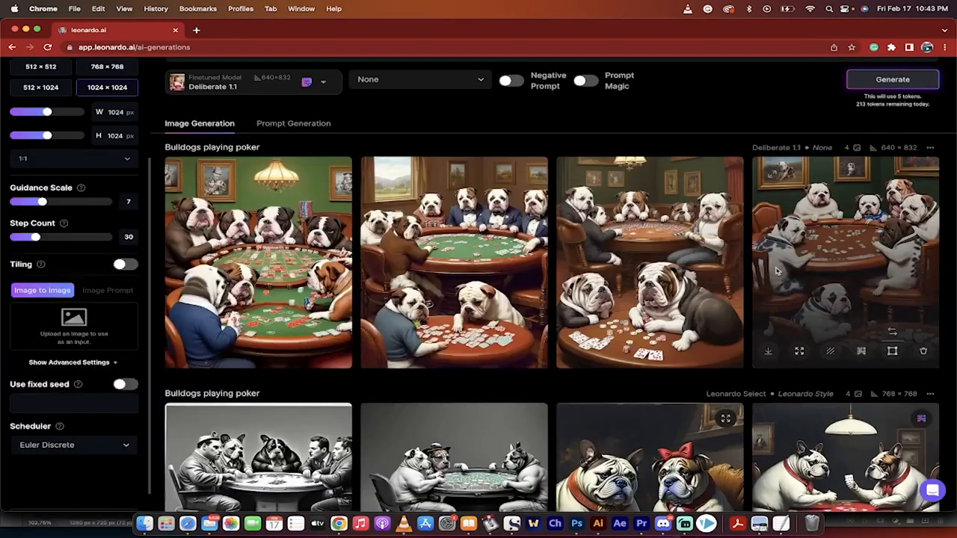
left_click(844, 212)
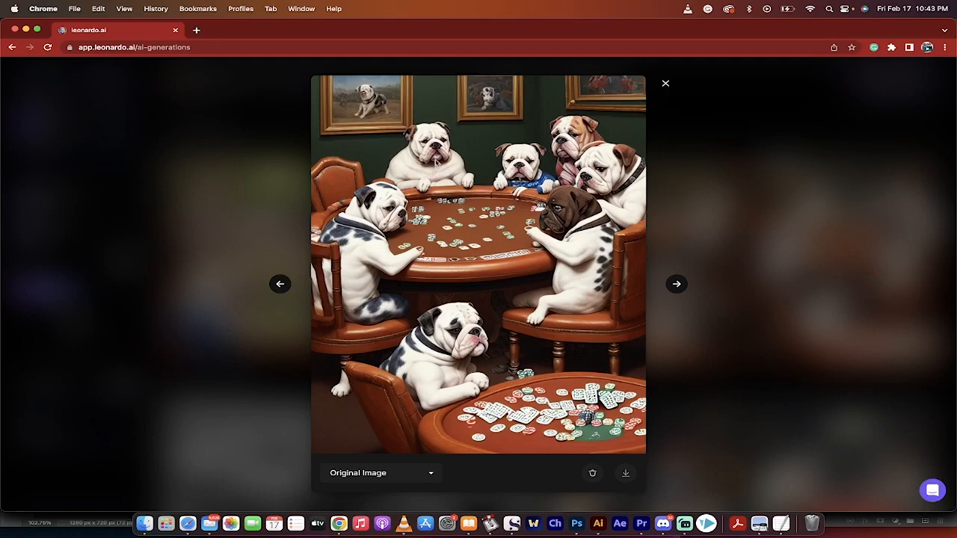
left_click(714, 219)
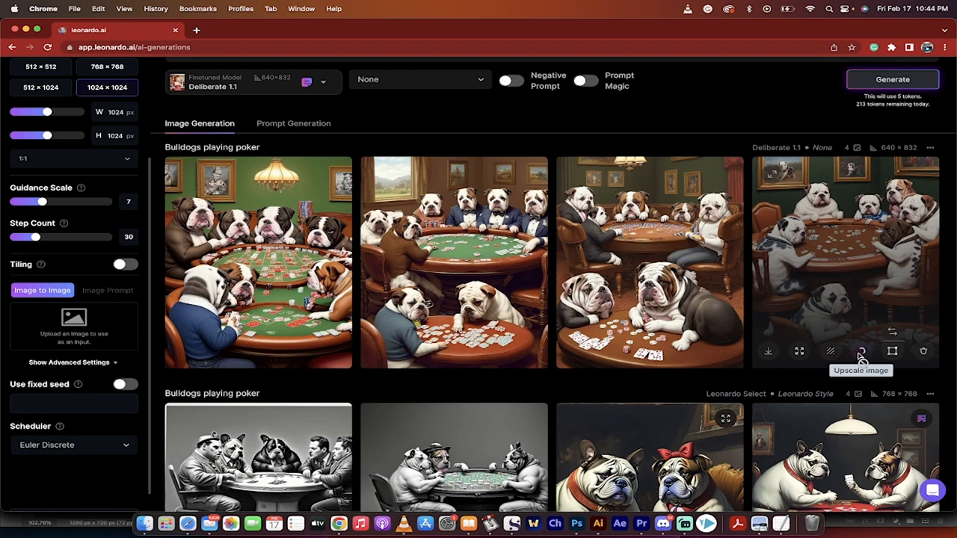
Upscale the fourth Deliberate 1.1 bulldog image and unzoom the second one
left_click(860, 353)
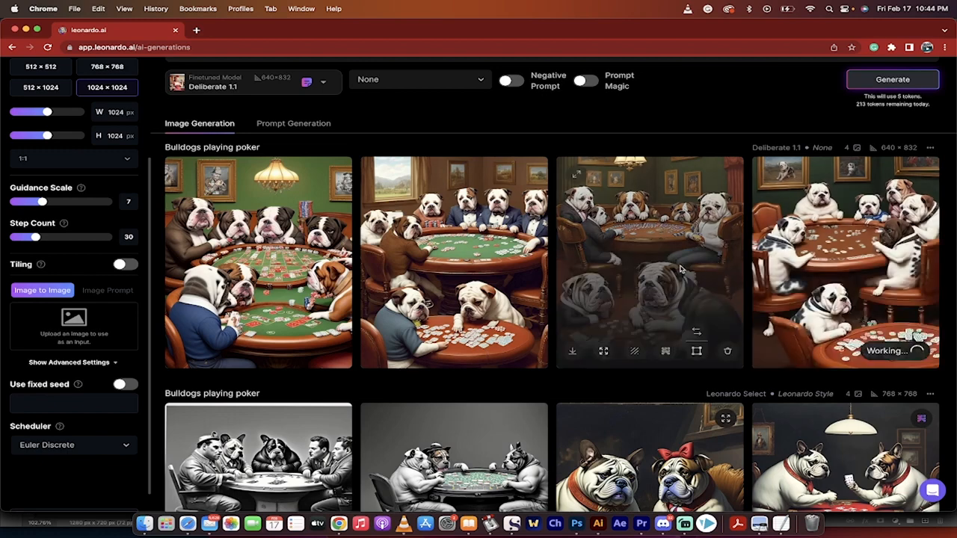
left_click(499, 260)
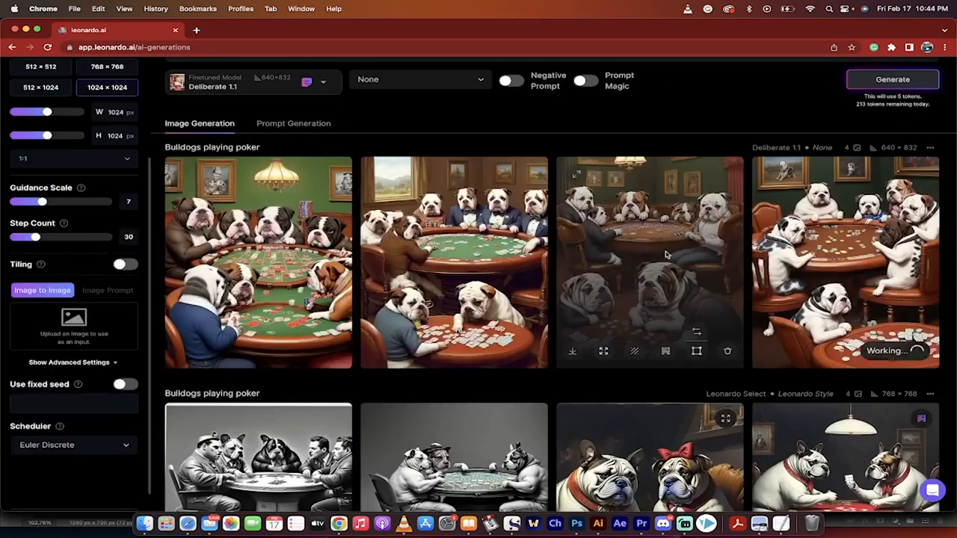
left_click(719, 246)
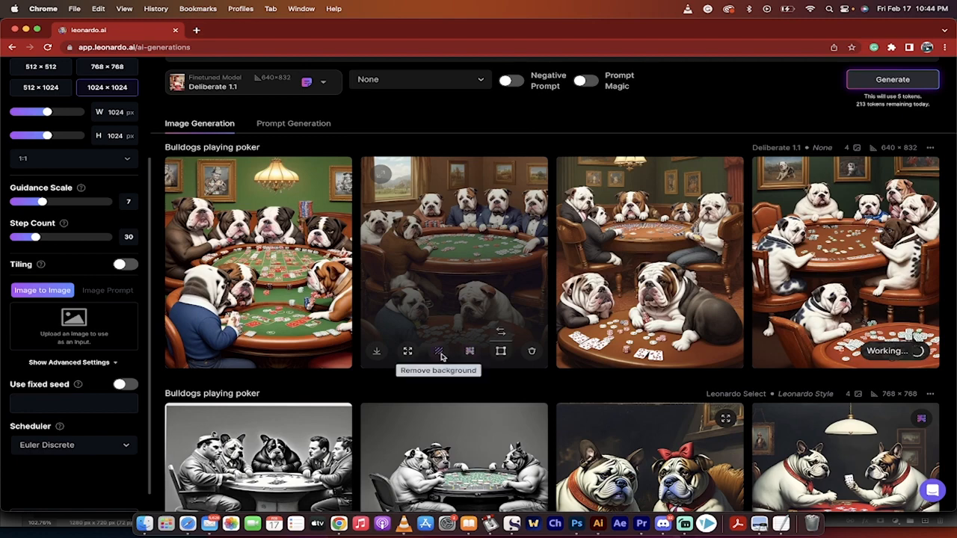
left_click(408, 352)
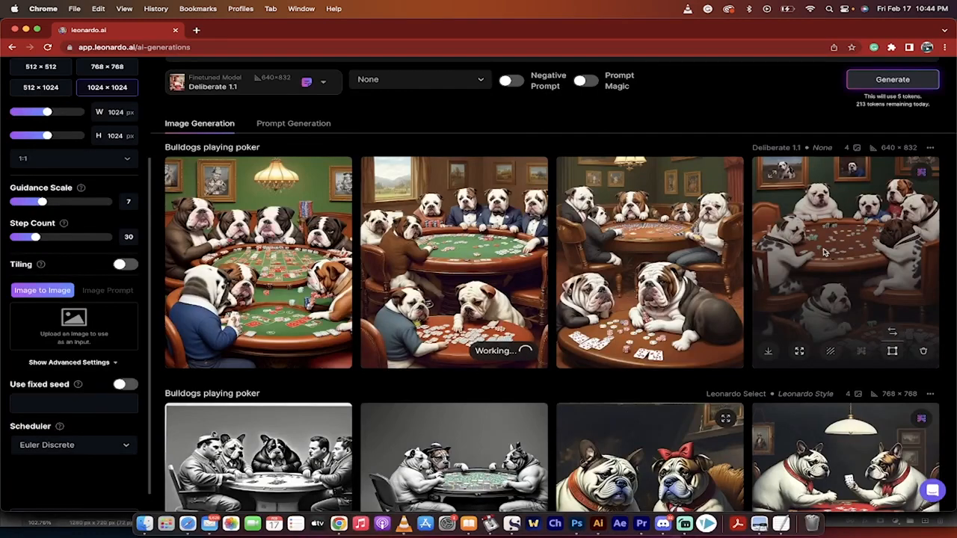
Compare the upscaled version of the fourth bulldog image with its original
left_click(825, 252)
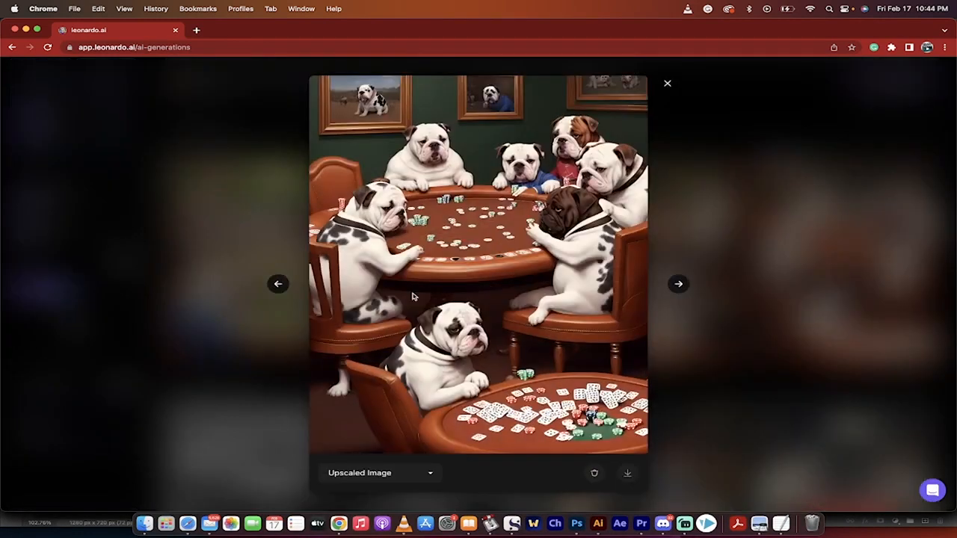
left_click(384, 479)
left_click(375, 463)
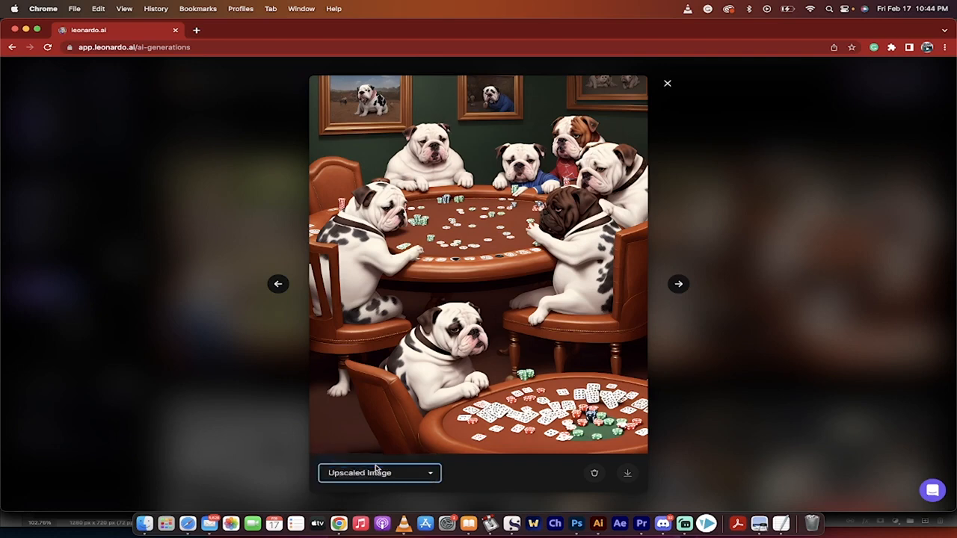
left_click(377, 472)
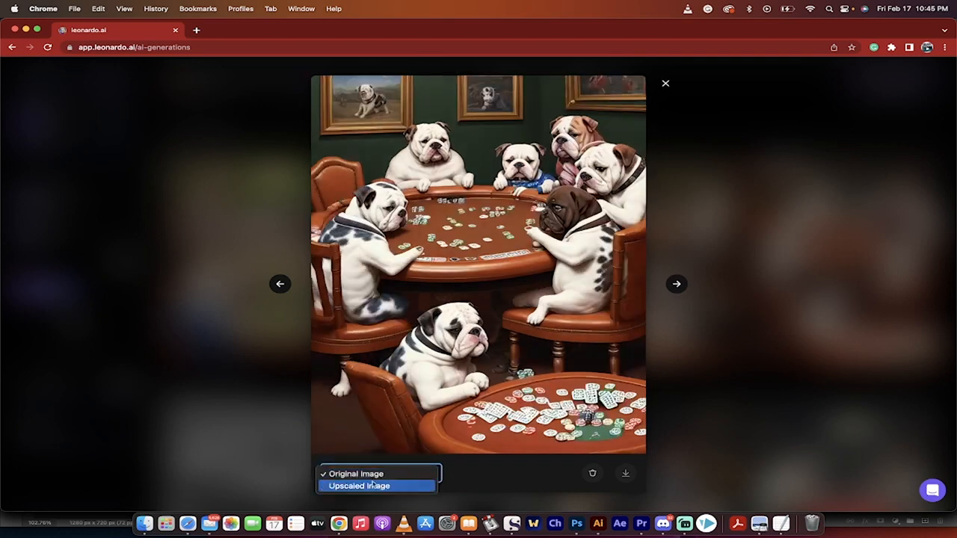
left_click(373, 484)
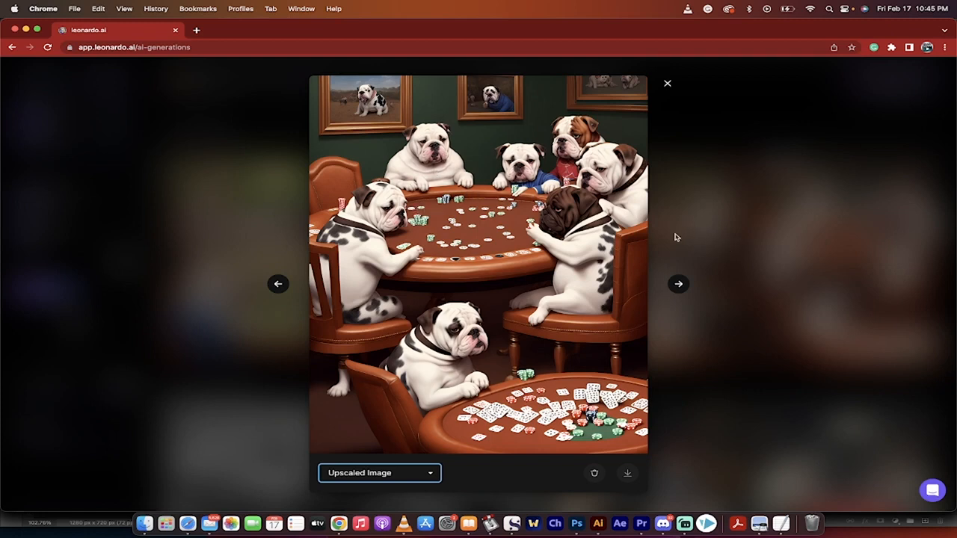
Download the upscaled fourth bulldog image and save it to the computer under its default file name
left_click(625, 482)
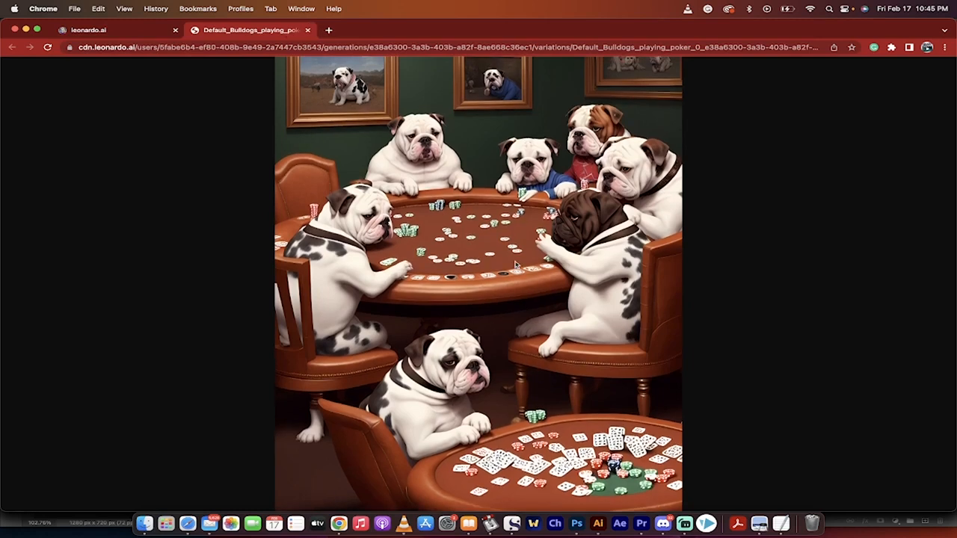
right_click(519, 261)
left_click(535, 279)
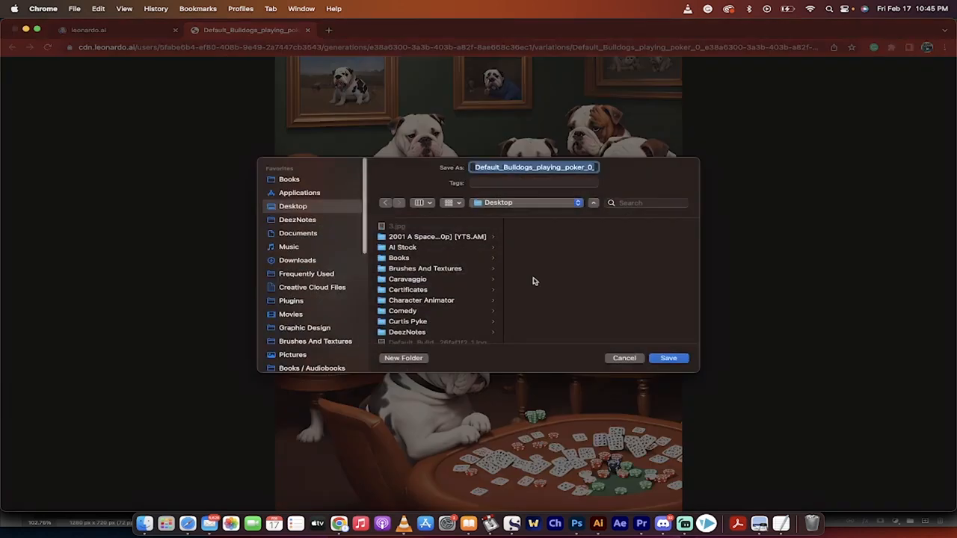
scroll(293, 308, "down", 3)
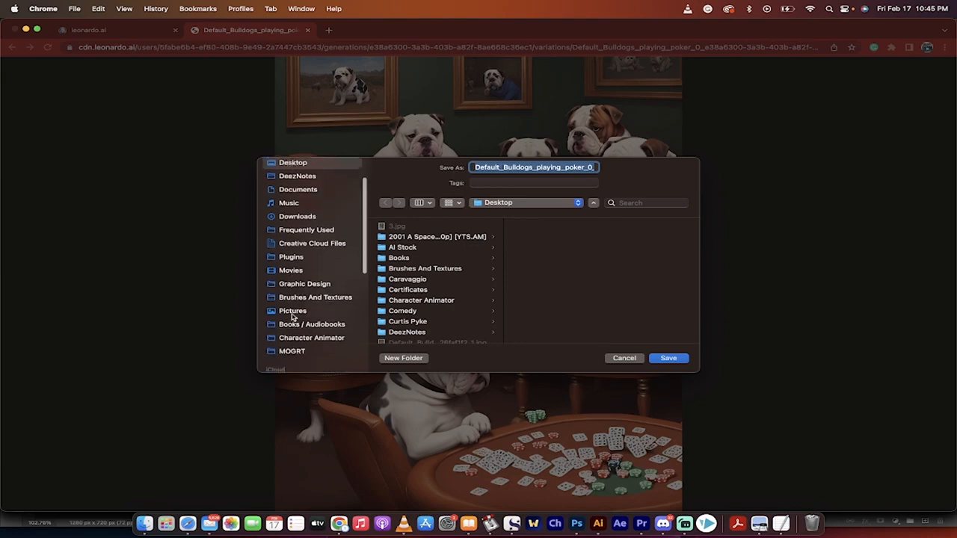
left_click(291, 300)
left_click(668, 358)
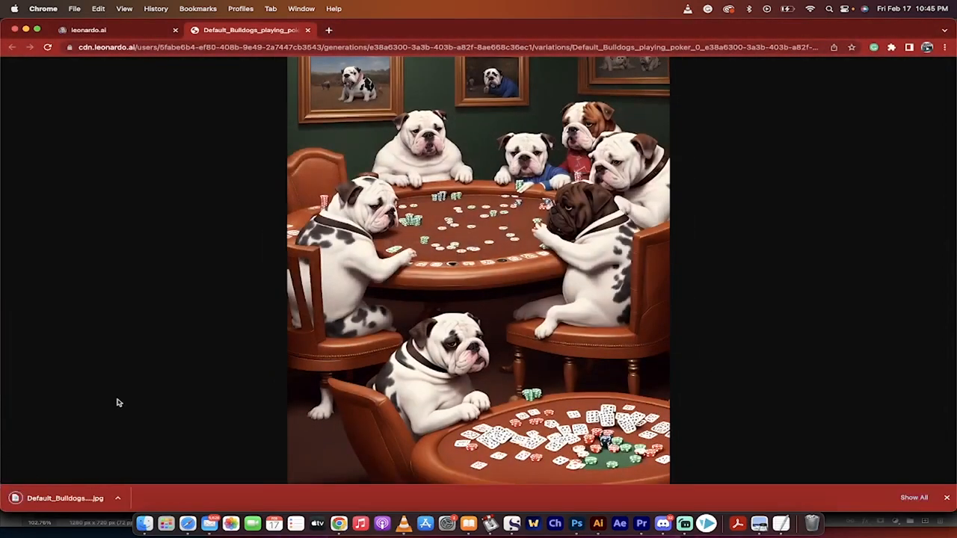
View the downloaded bulldog JPG in Preview, then close it and return to the Leonardo.Ai generation results
left_click(63, 498)
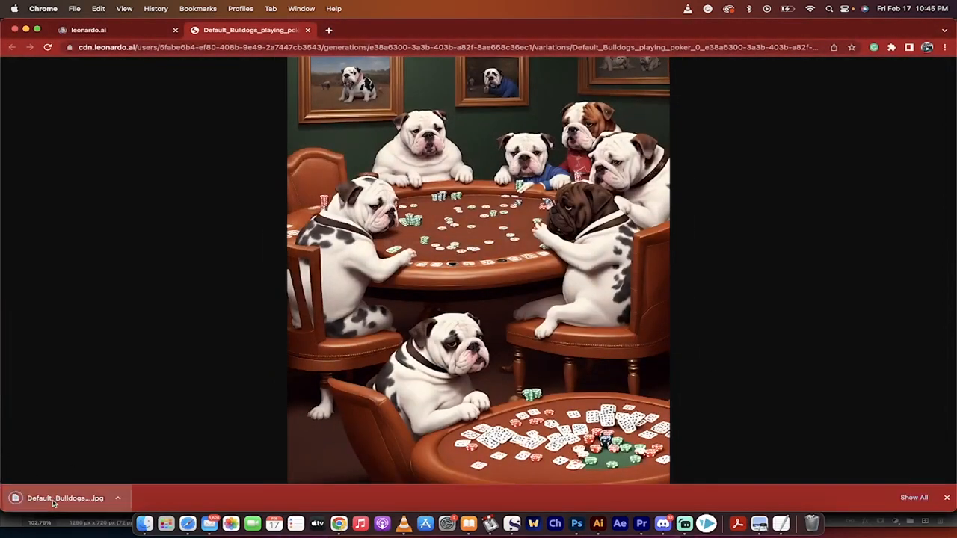
left_click(16, 32)
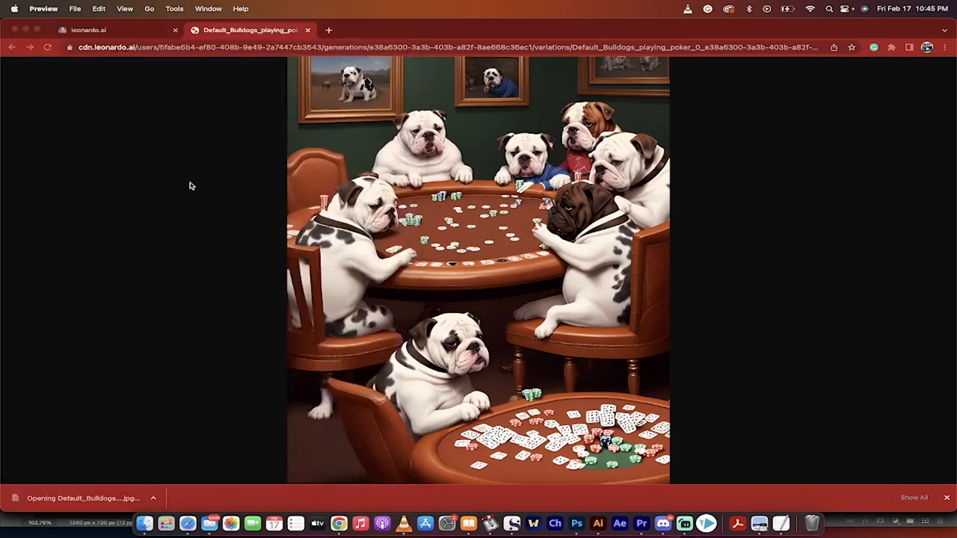
left_click(188, 186)
left_click(307, 30)
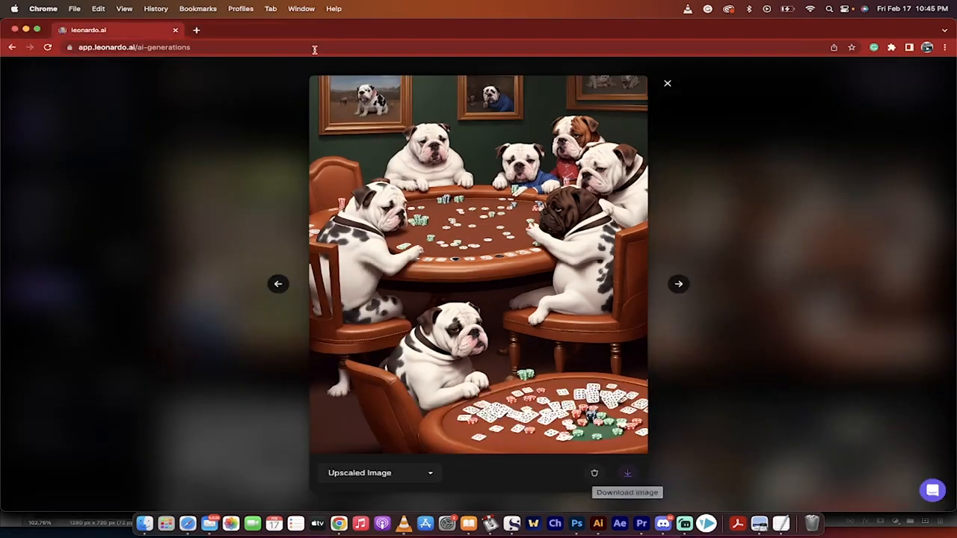
left_click(232, 237)
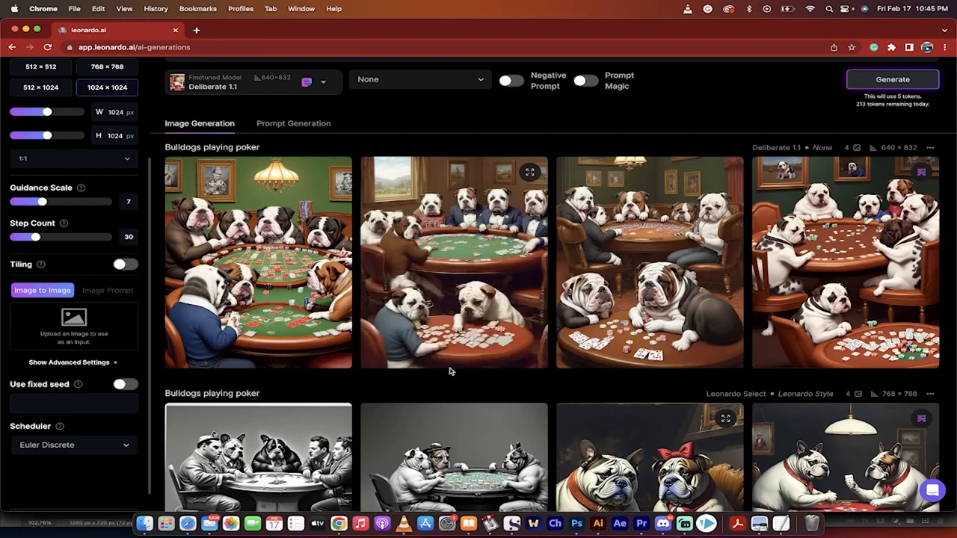
Compare the unzoomed version of the second bulldog image with its original and close the enlarged view
left_click(477, 283)
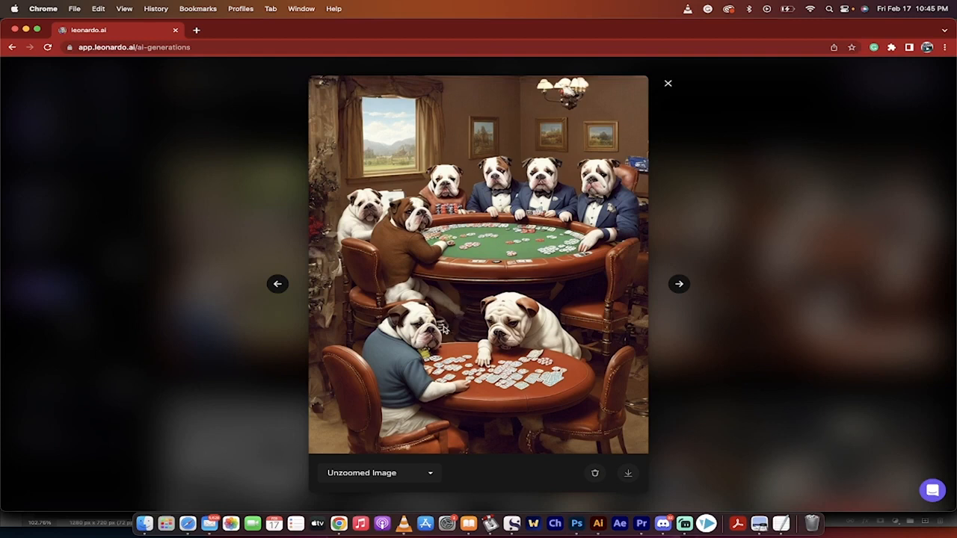
left_click(369, 478)
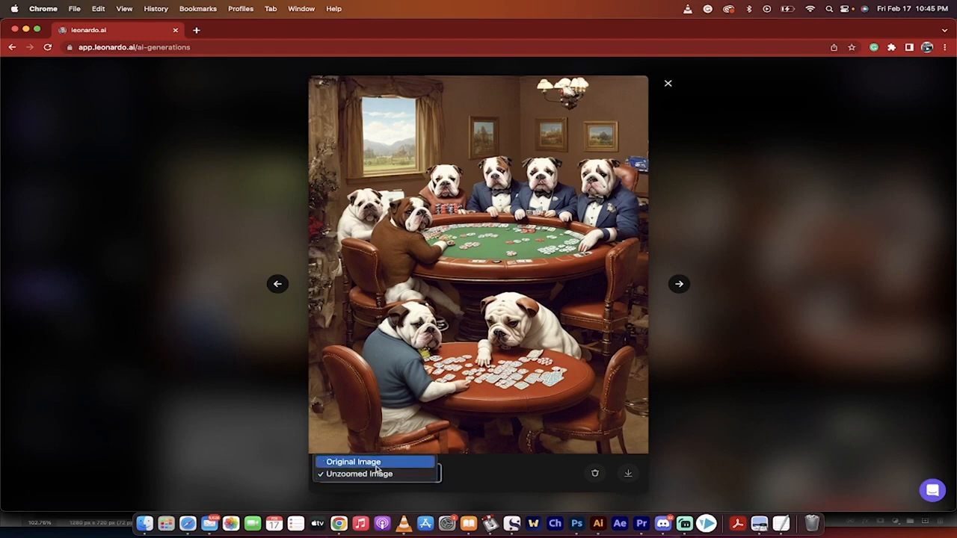
left_click(377, 463)
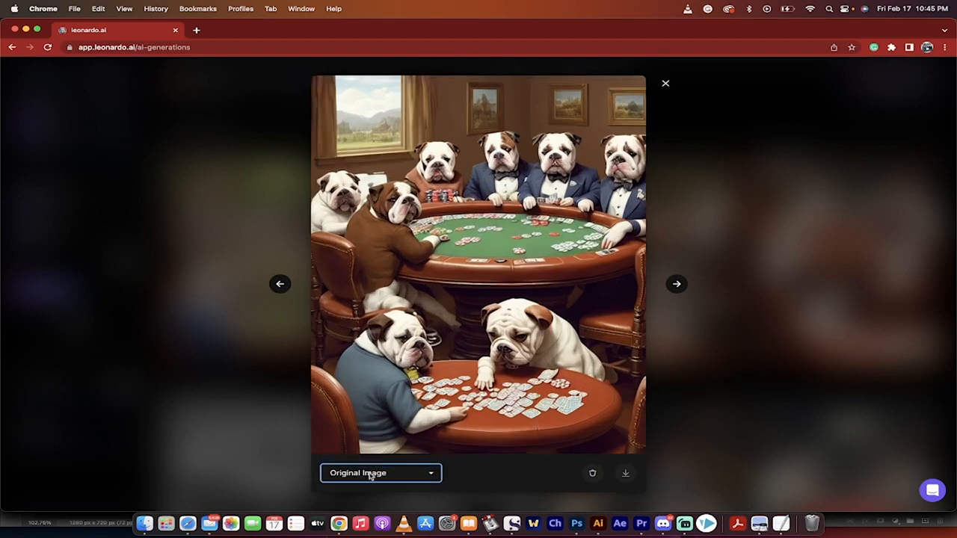
left_click(370, 477)
left_click(367, 488)
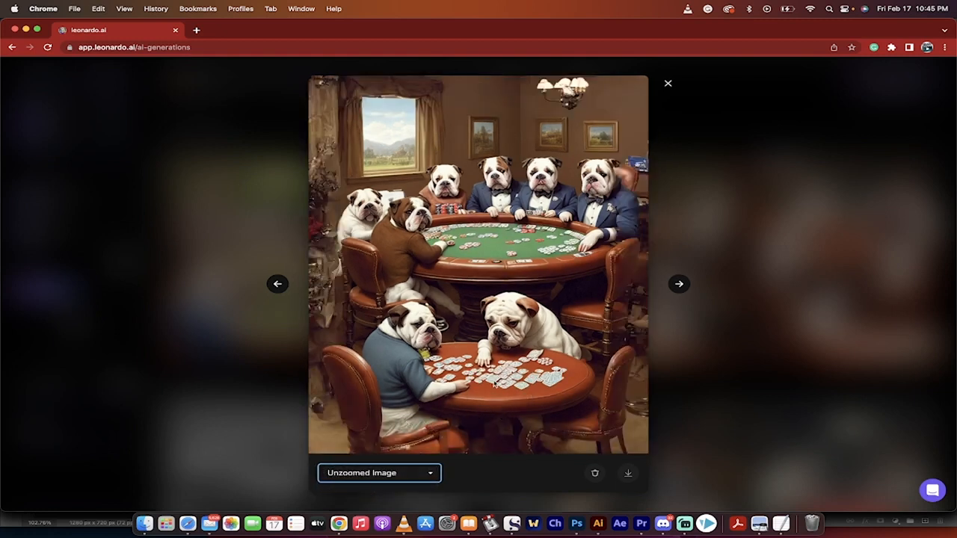
left_click(754, 370)
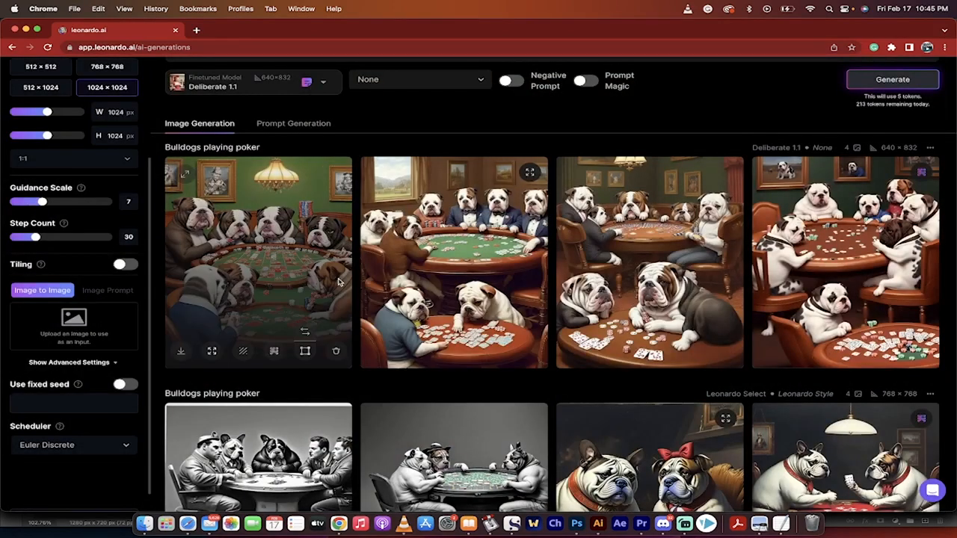
scroll(157, 237, "up", 2)
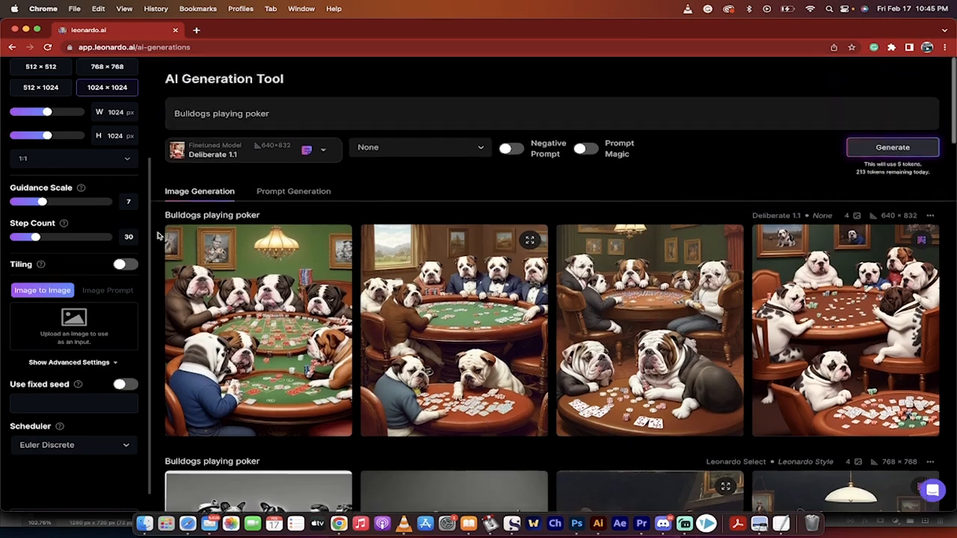
scroll(390, 309, "down", 3)
scroll(390, 310, "up", 3)
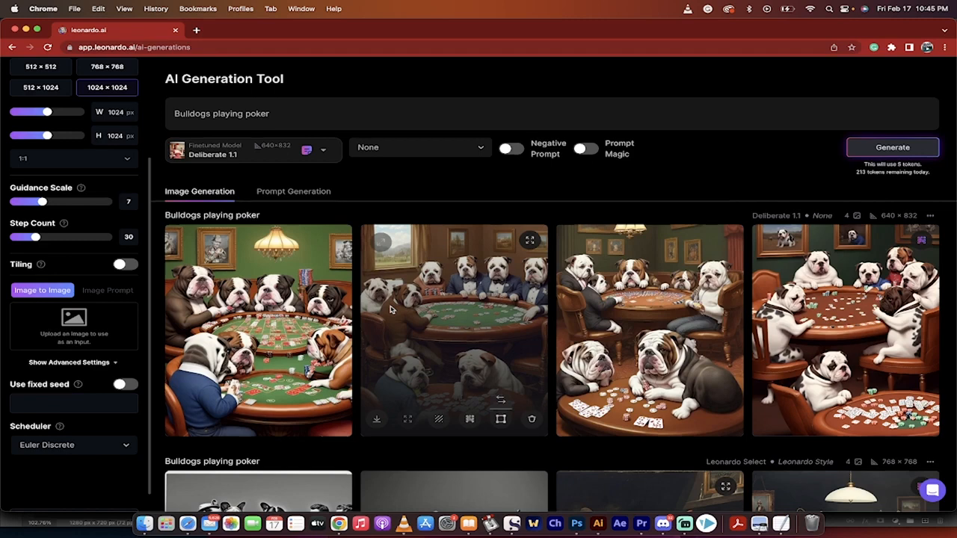
scroll(93, 88, "up", 3)
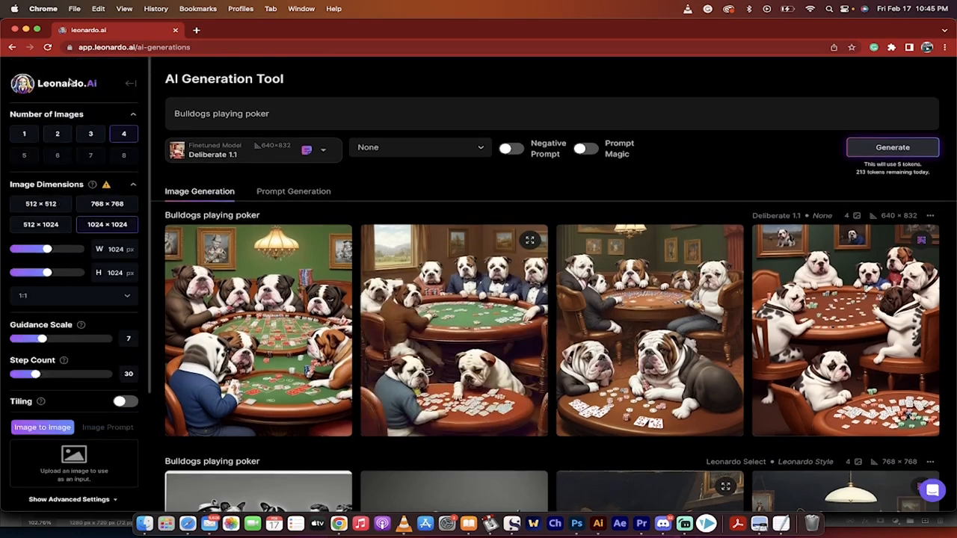
Return to the home page, browse the trending recent creations and open the green goblin image
left_click(131, 86)
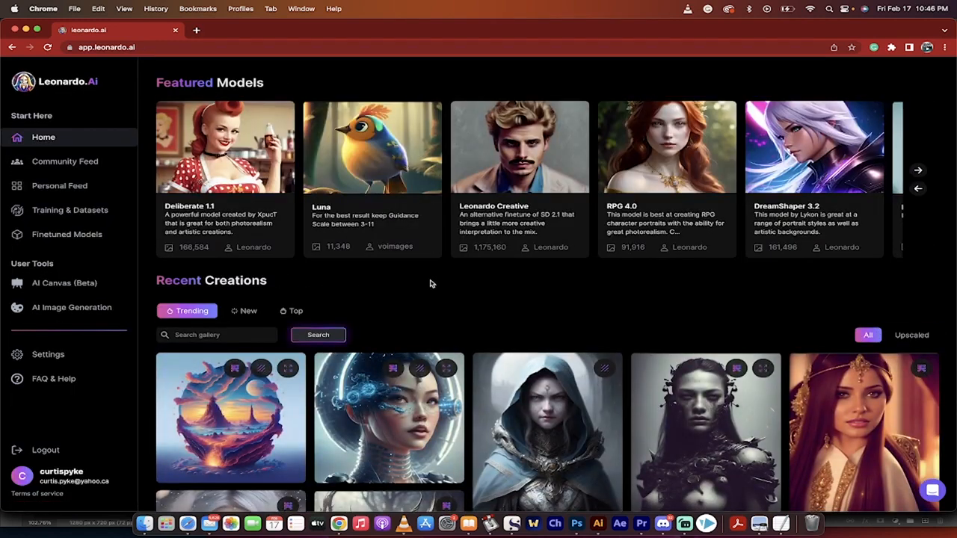
scroll(429, 283, "down", 2)
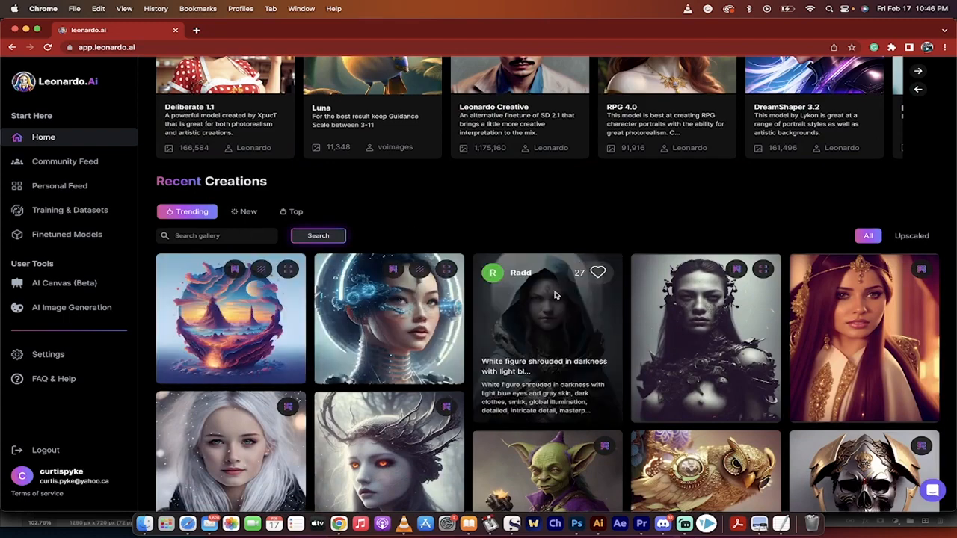
scroll(555, 295, "down", 3)
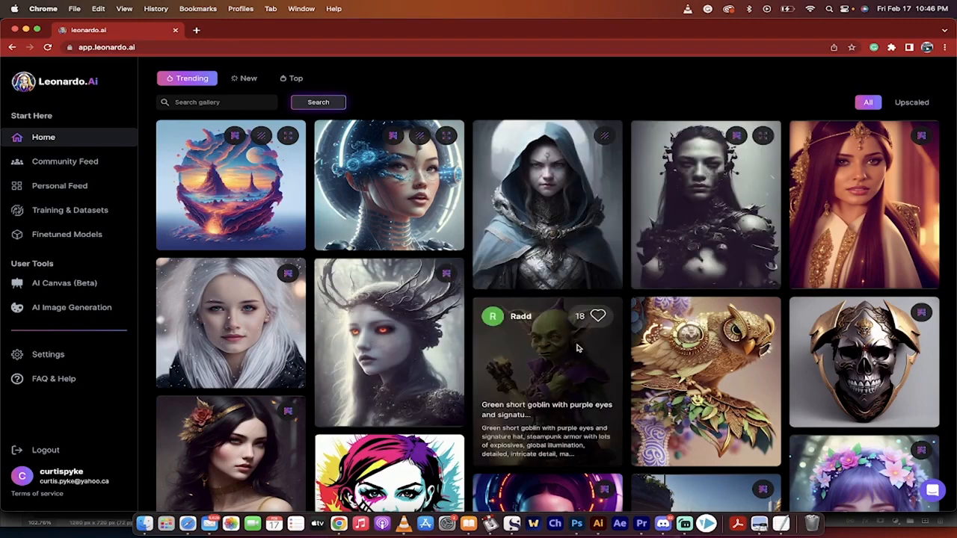
scroll(577, 348, "down", 4)
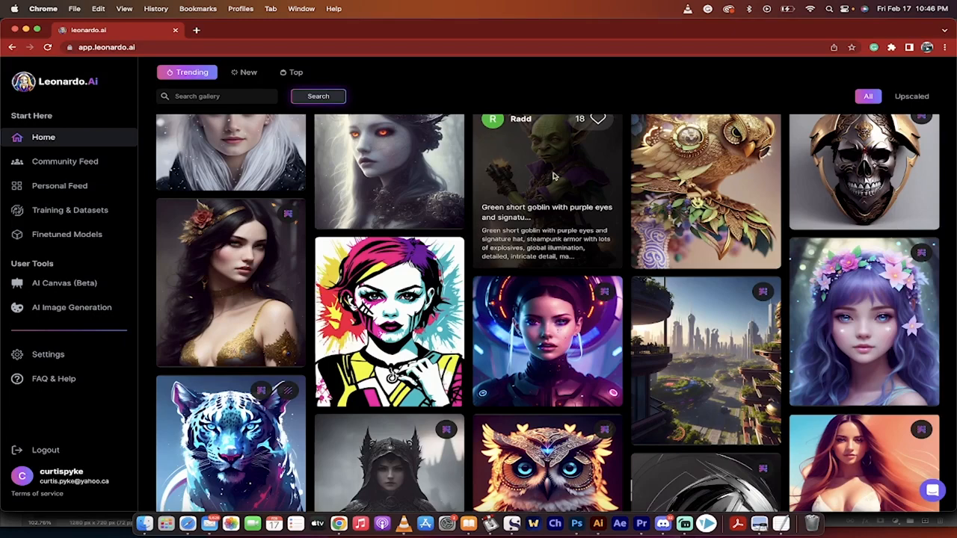
left_click(553, 176)
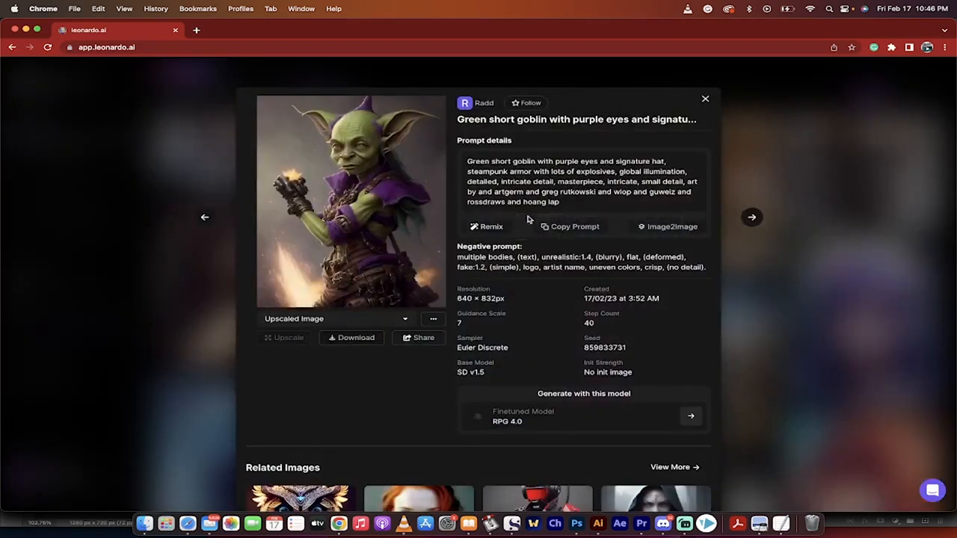
Examine the goblin image's prompt, negative prompt, generation settings and additional image actions, and close its detail view
left_click(801, 222)
left_click(554, 248)
scroll(556, 420, "down", 1)
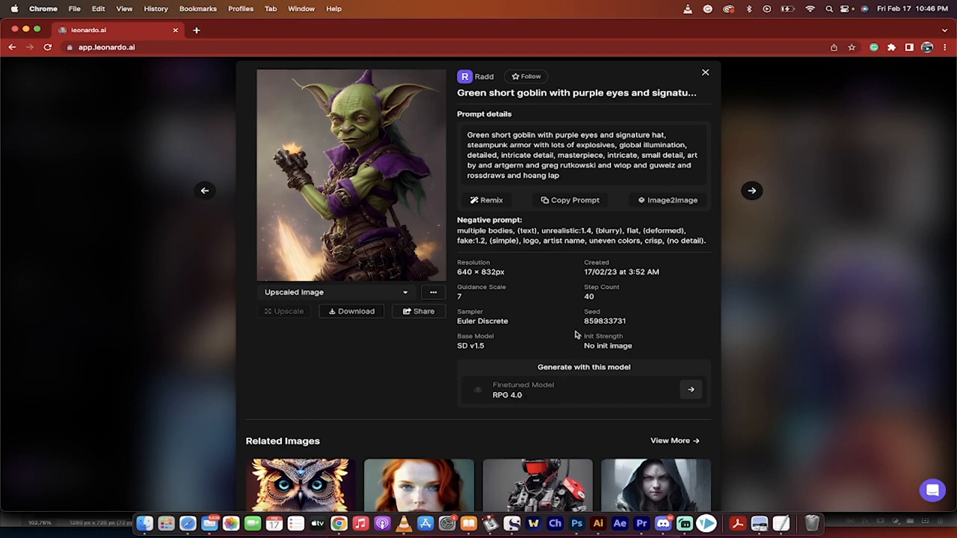
scroll(582, 315, "up", 1)
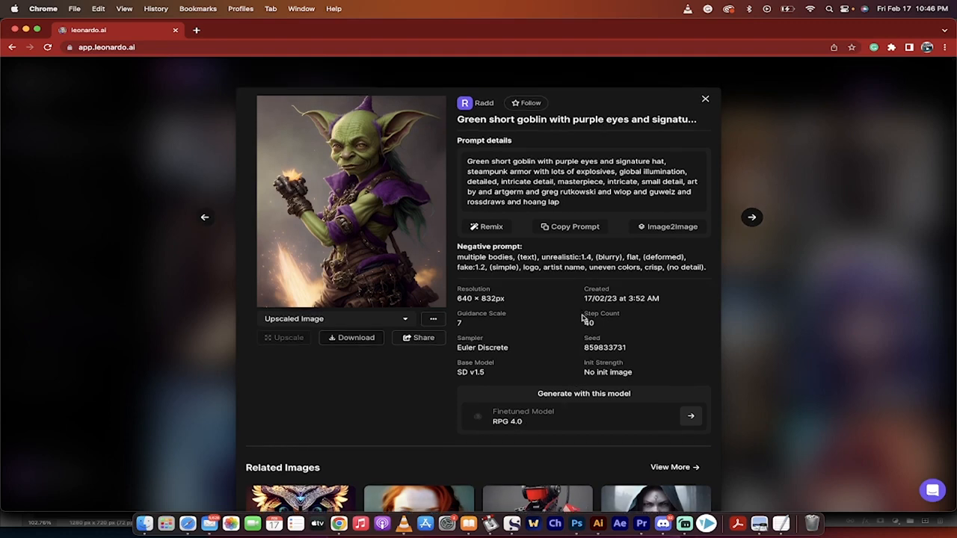
scroll(576, 316, "down", 3)
scroll(568, 313, "up", 3)
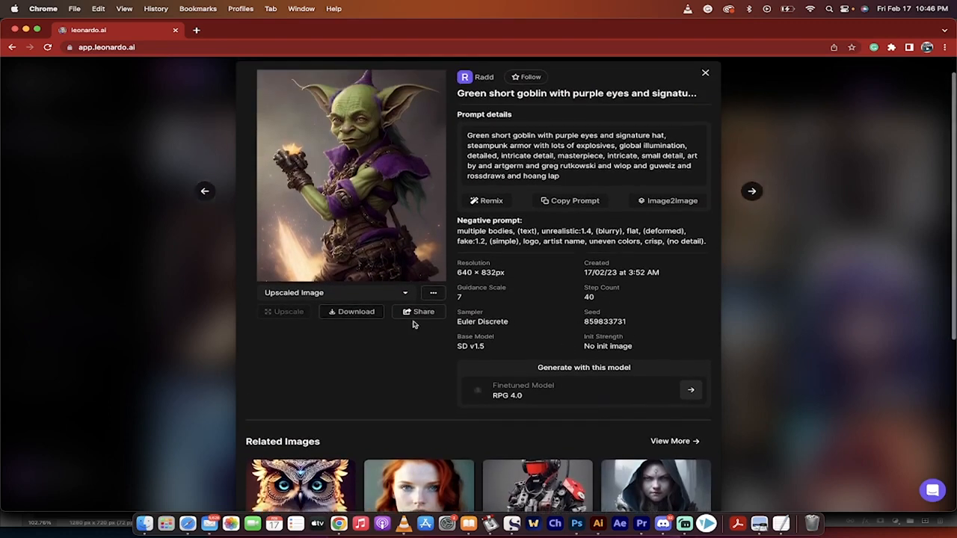
left_click(434, 293)
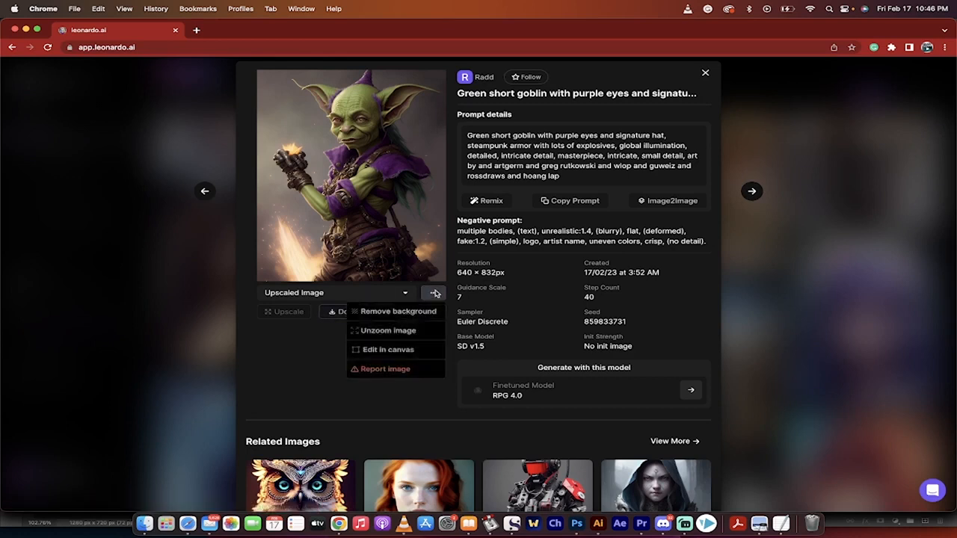
left_click(568, 291)
scroll(568, 291, "up", 1)
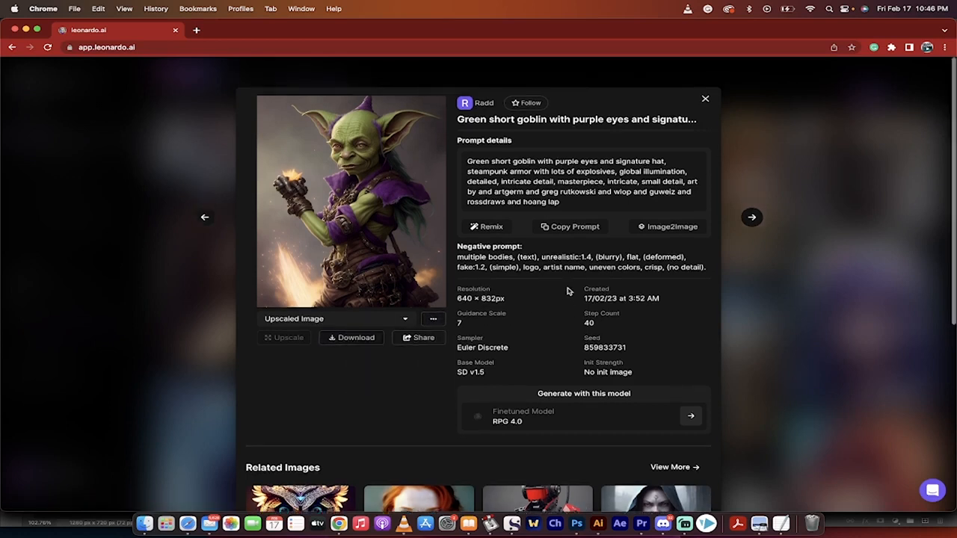
left_click(705, 99)
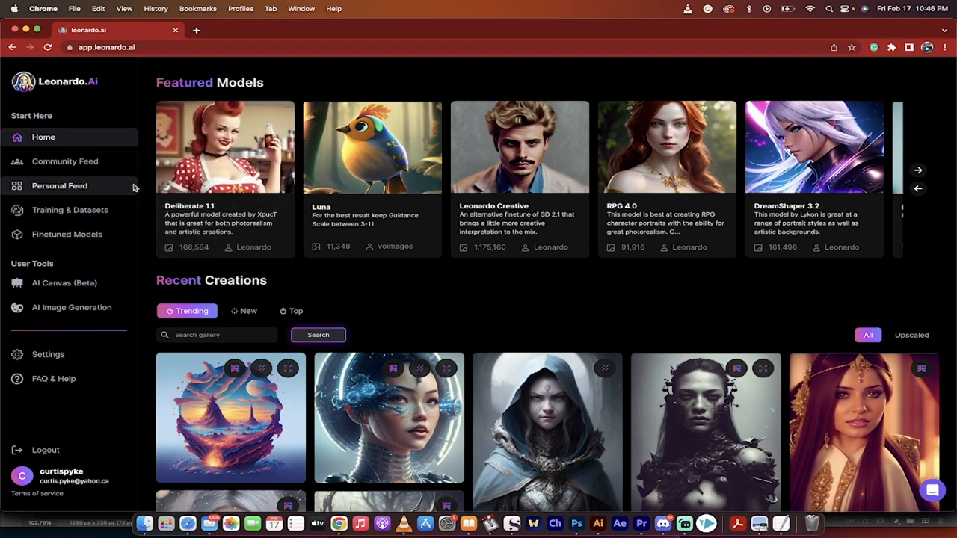
View the personal feed and create a new training dataset named New with the description New
left_click(81, 189)
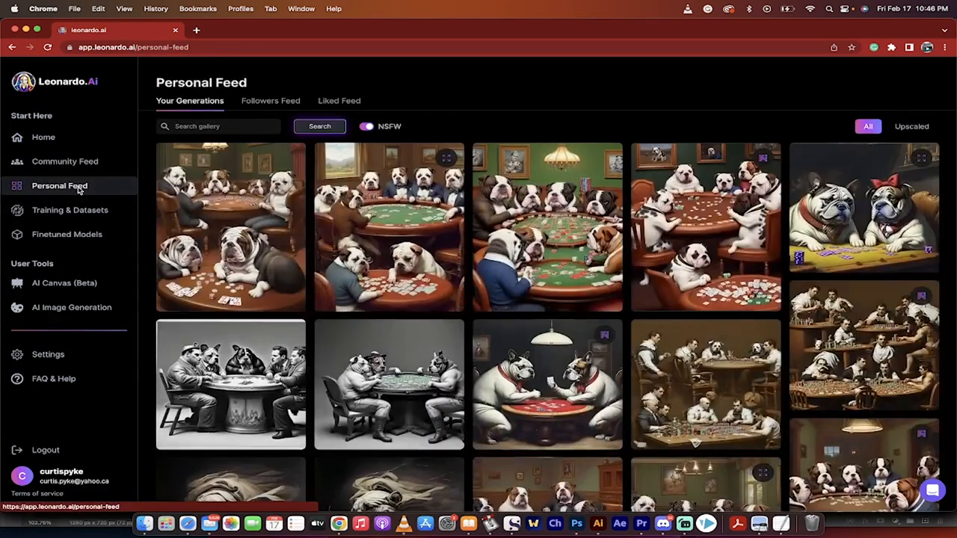
left_click(76, 216)
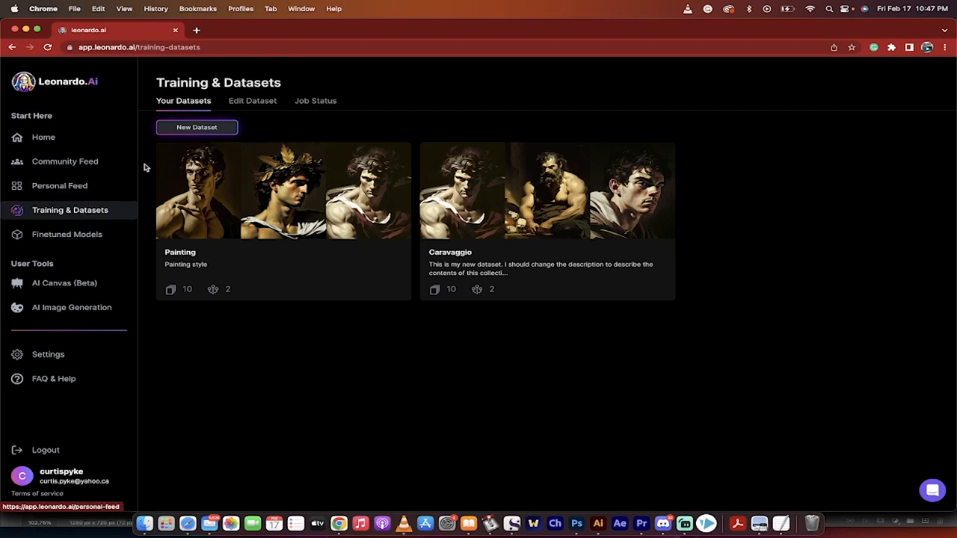
left_click(183, 129)
left_click(432, 148)
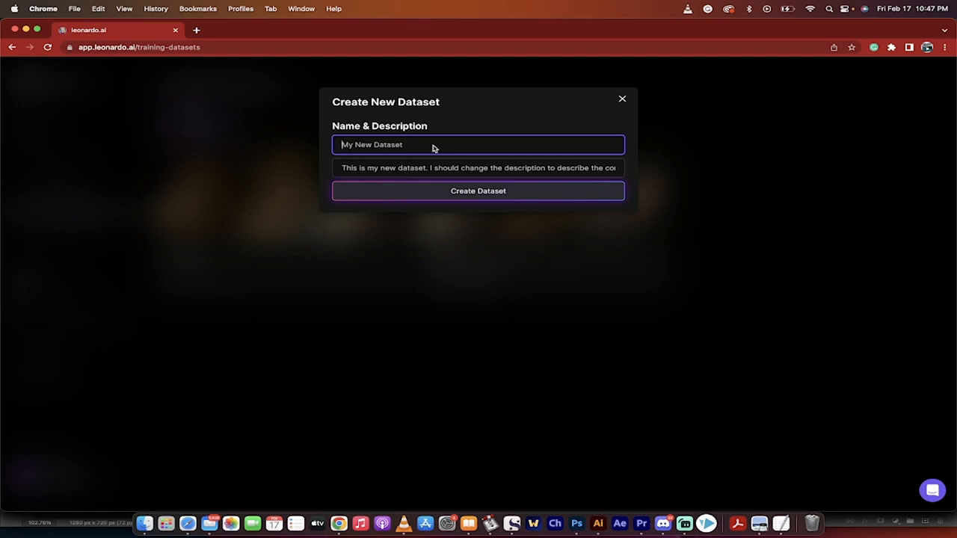
type("Nefw")
key("Tab")
type("New")
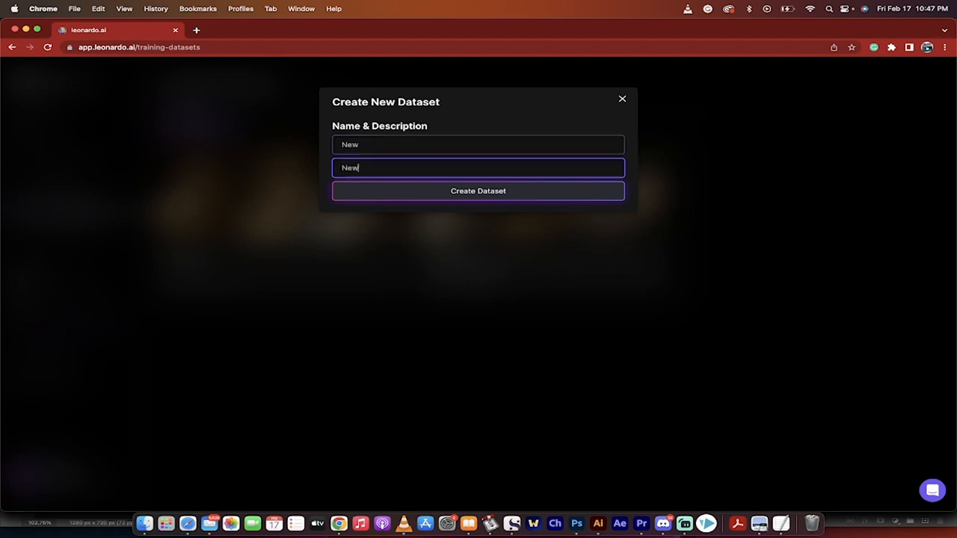
left_click(418, 192)
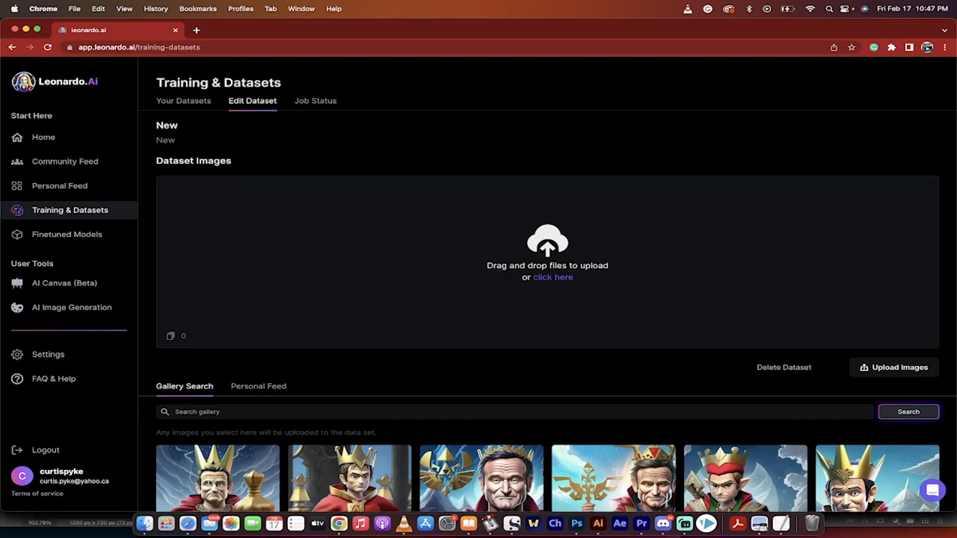
Upload all the PNG paintings from the Caravaggio folder in Finder to the new dataset
left_click(144, 523)
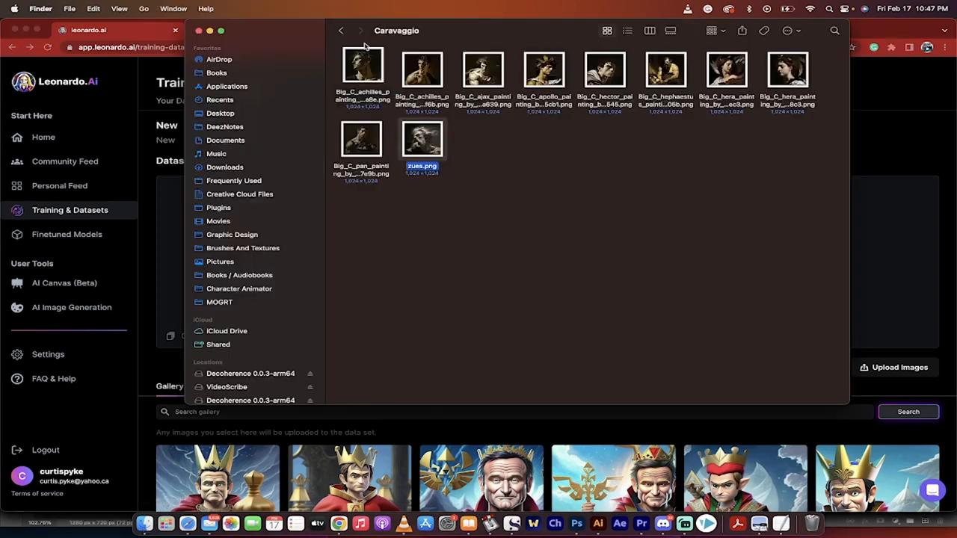
left_click_drag(337, 66, 822, 231)
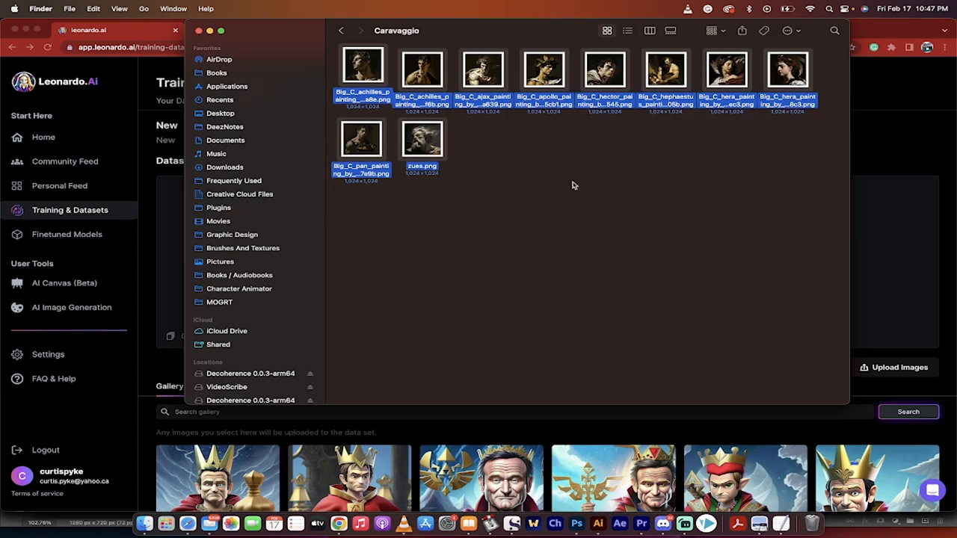
left_click_drag(421, 148, 510, 316)
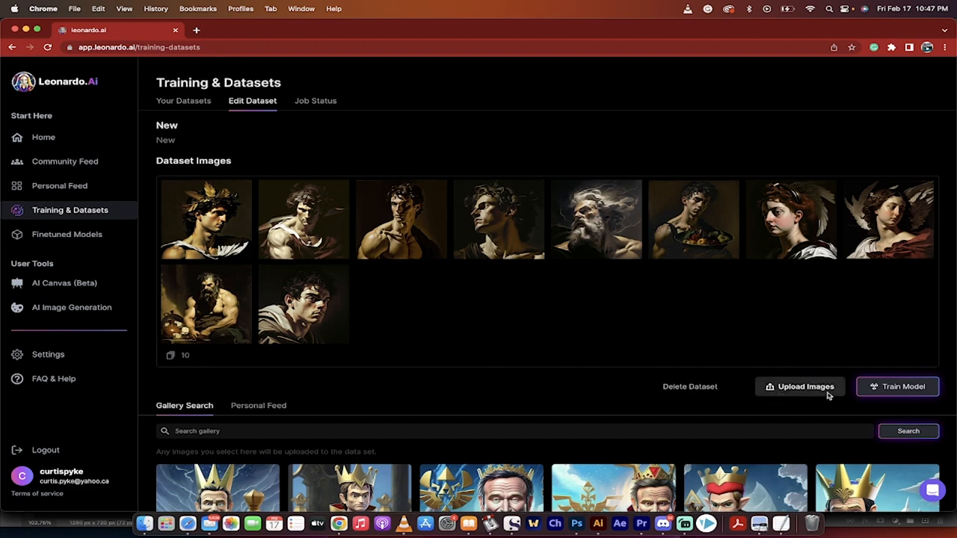
Start training a model on the dataset with the name, description and instance prompt all set to new, and dismiss the training notice
left_click(882, 388)
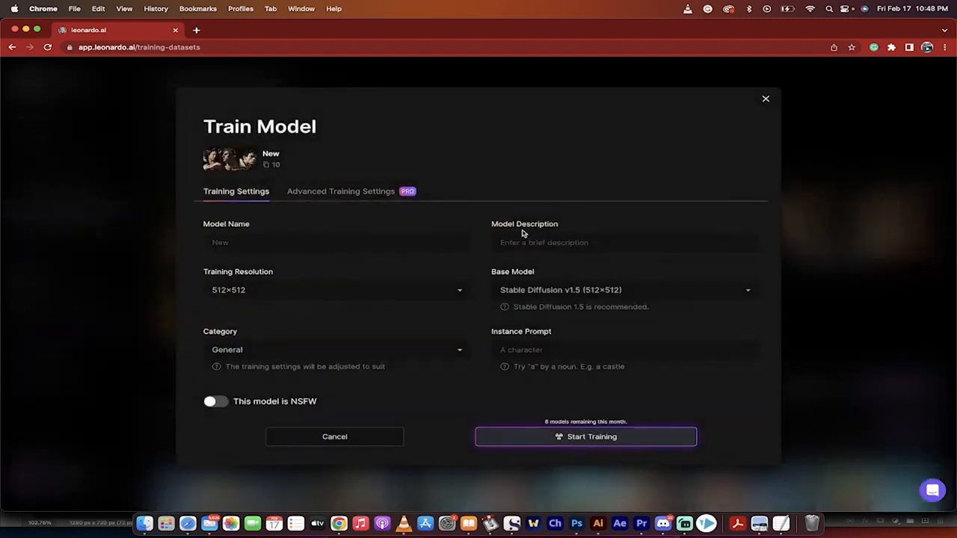
left_click(320, 247)
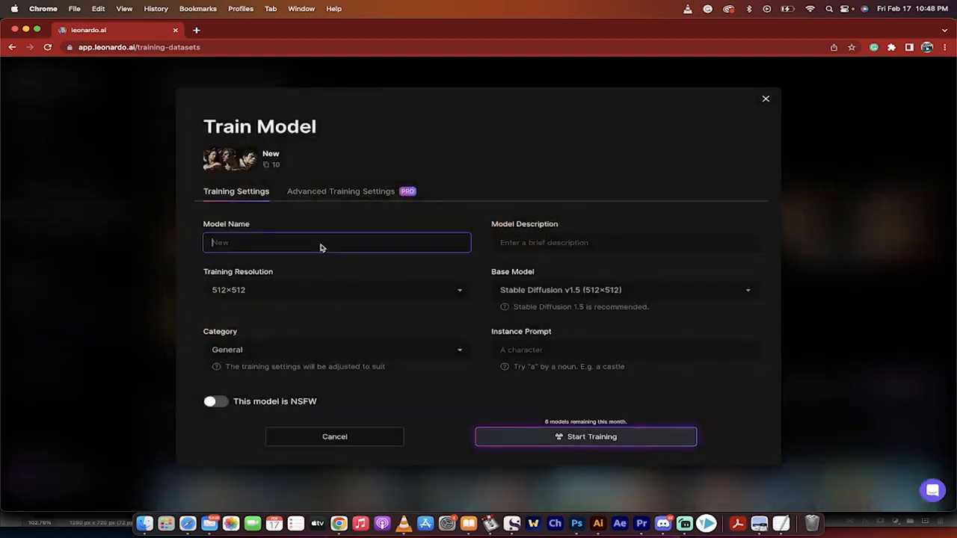
type("new")
key("Tab")
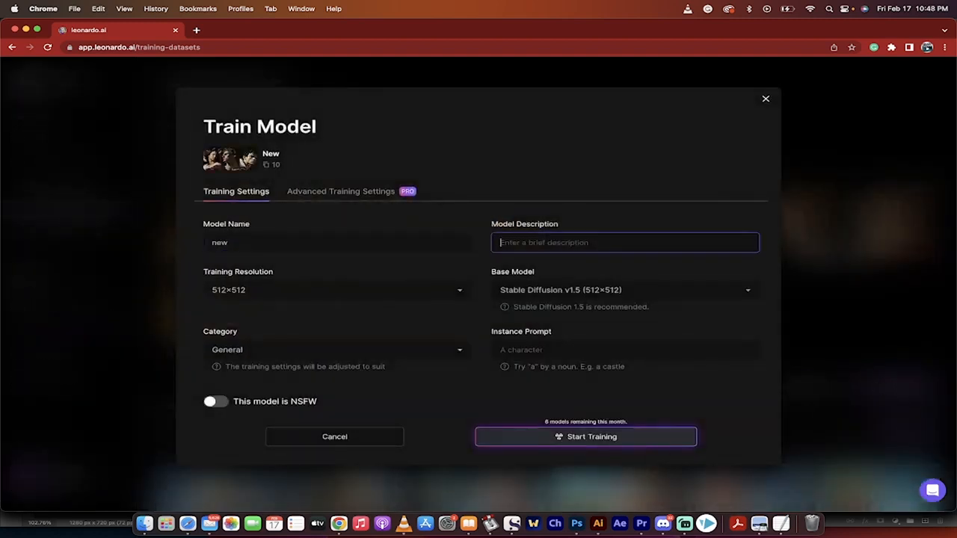
type("ne")
key("Tab")
key("Tab")
key("Tab")
key("Tab")
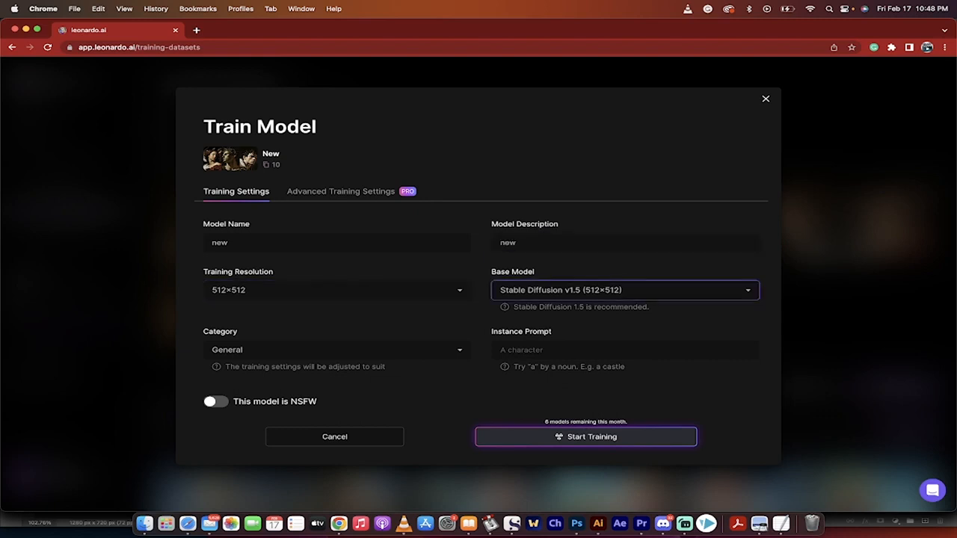
type("new")
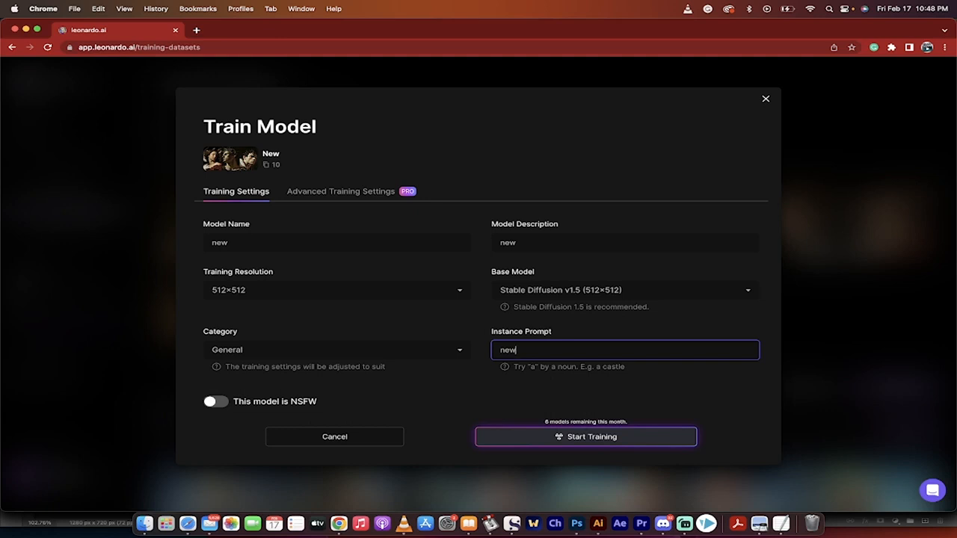
left_click(546, 442)
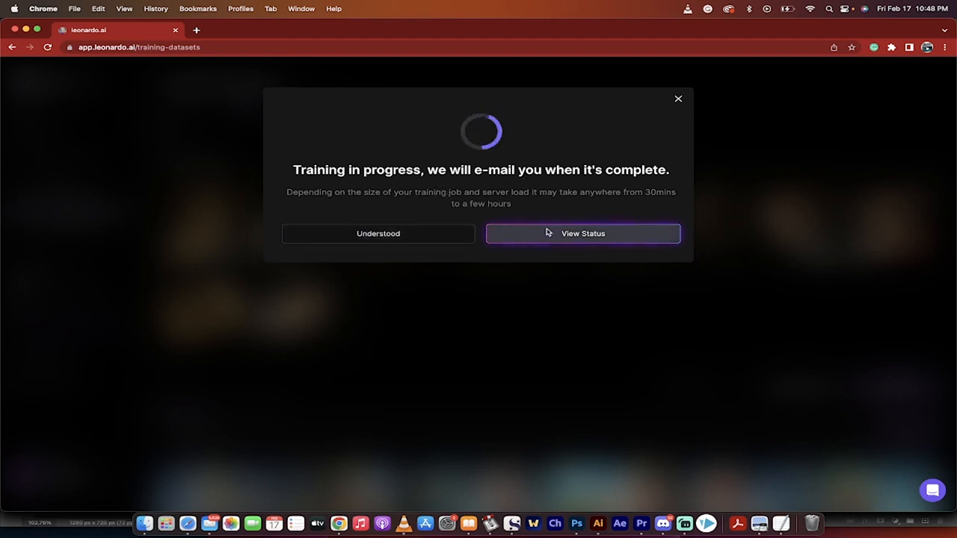
left_click(422, 232)
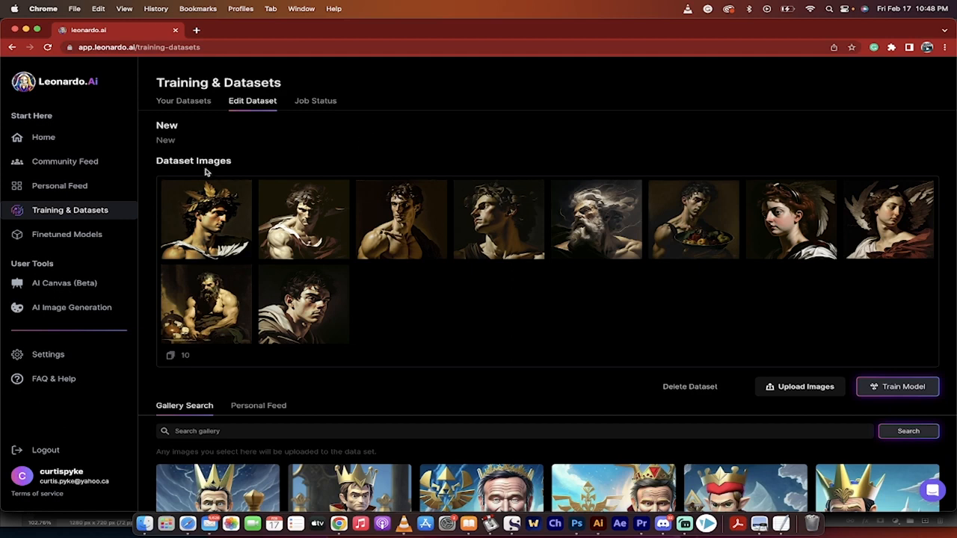
Browse the platform and community collections of finetuned models
left_click(68, 235)
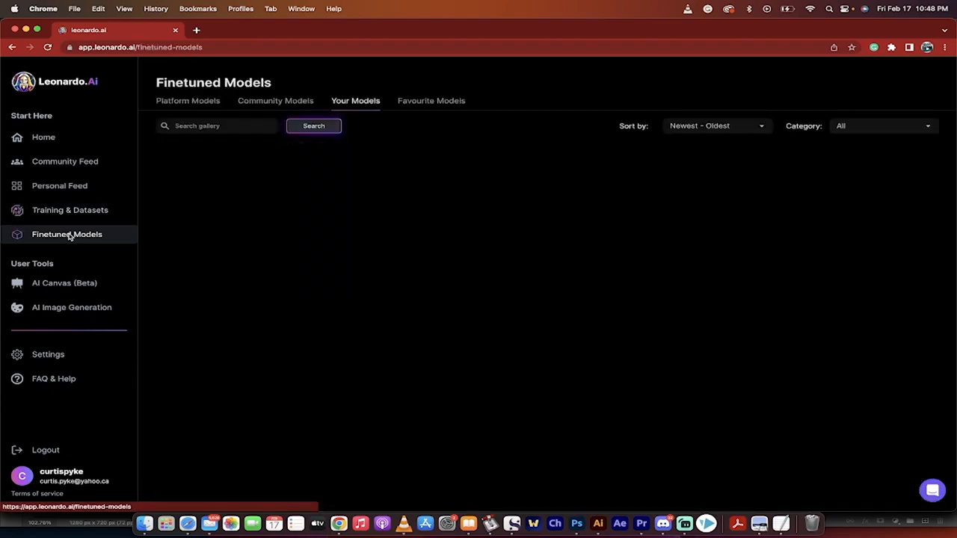
left_click(187, 101)
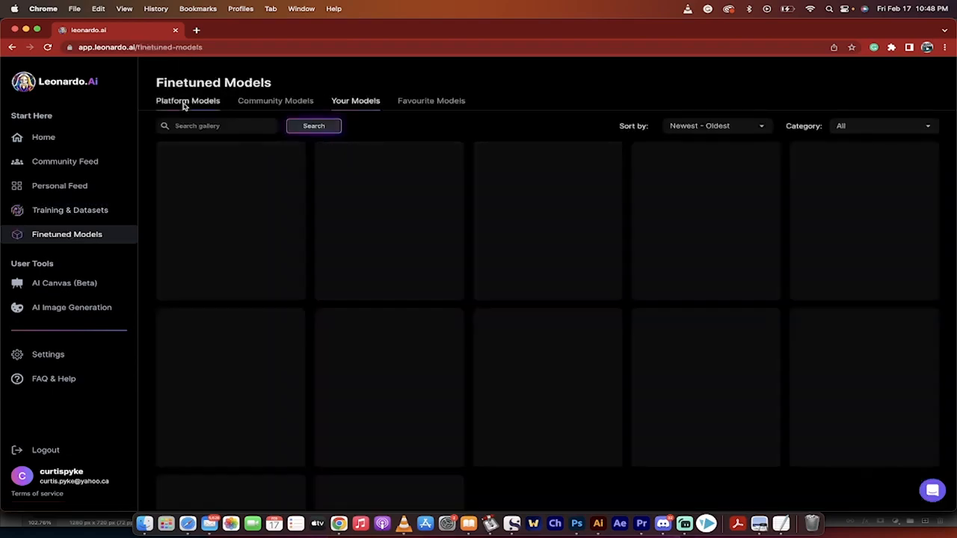
scroll(454, 267, "down", 10)
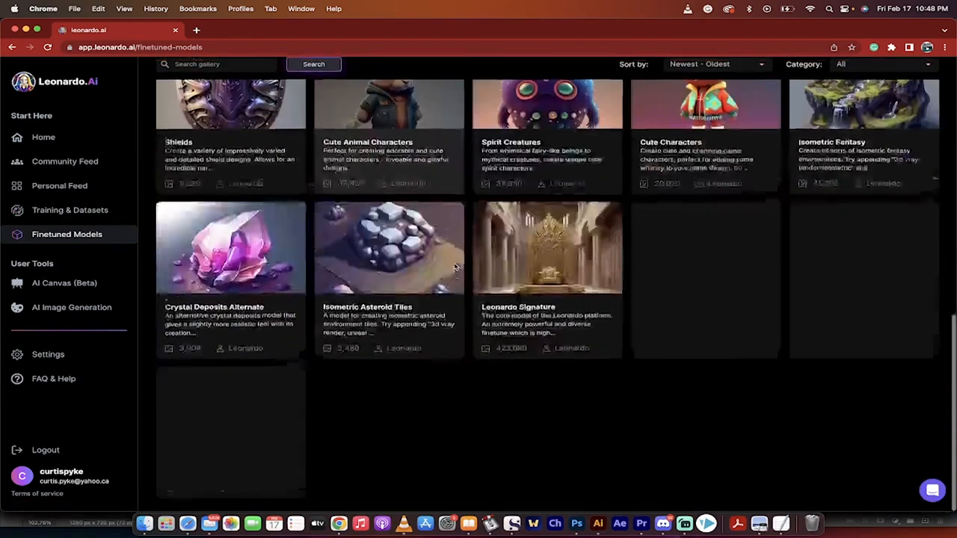
scroll(453, 265, "up", 10)
left_click(275, 101)
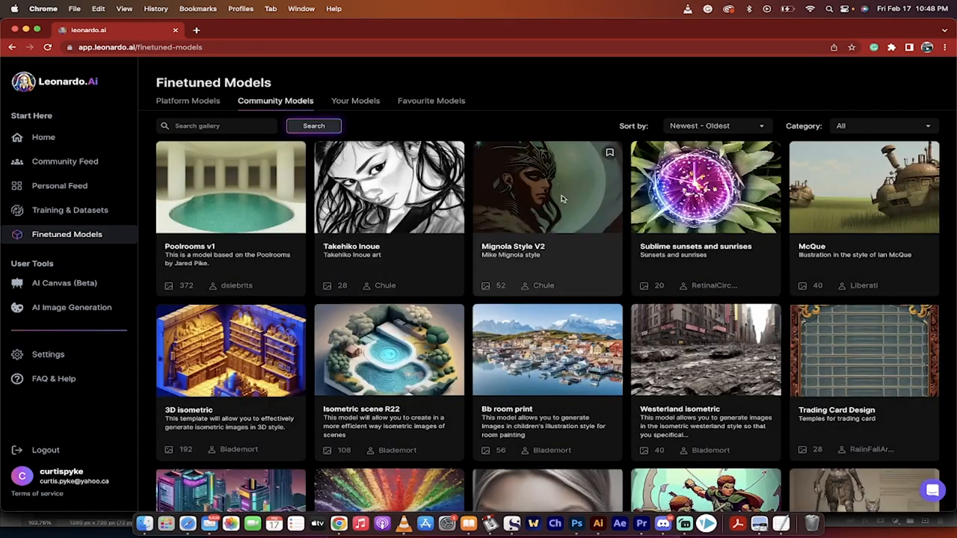
scroll(562, 199, "down", 3)
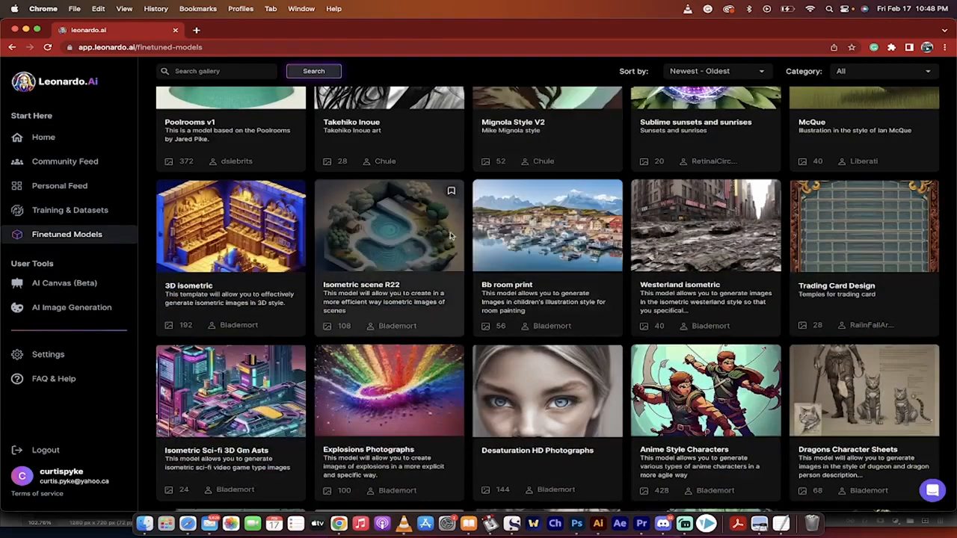
scroll(437, 236, "up", 3)
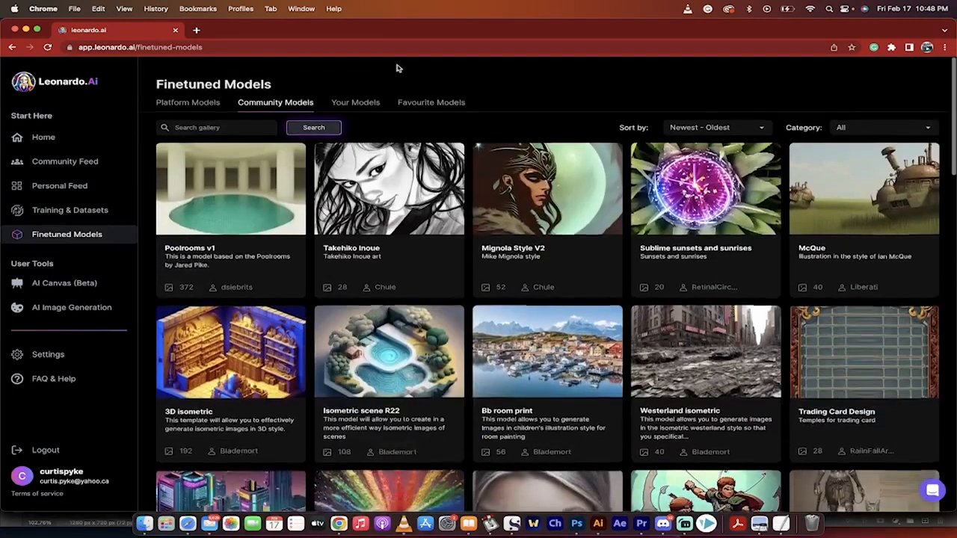
Open your own Caravaggio model described as Caravaggio Style Paintings And Characters and load it for image generation
left_click(361, 104)
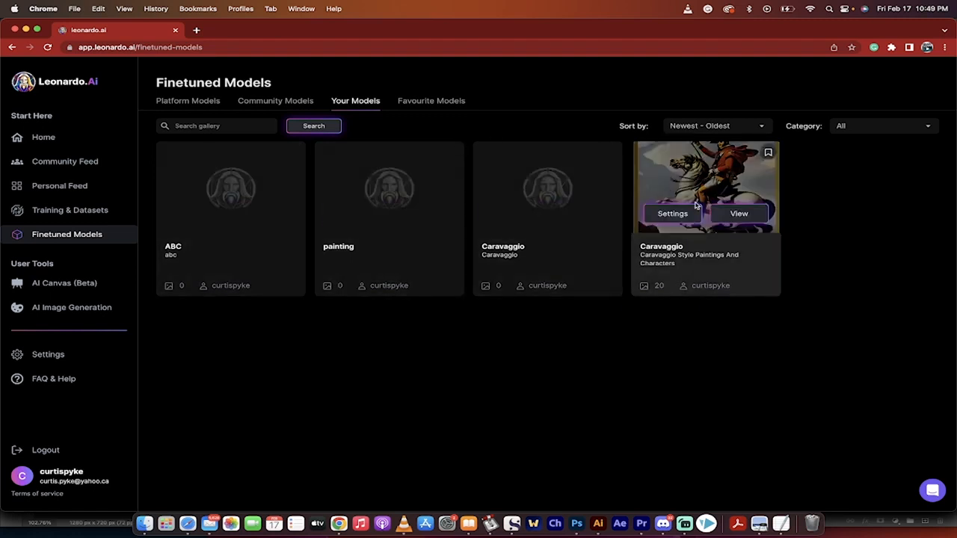
left_click(737, 215)
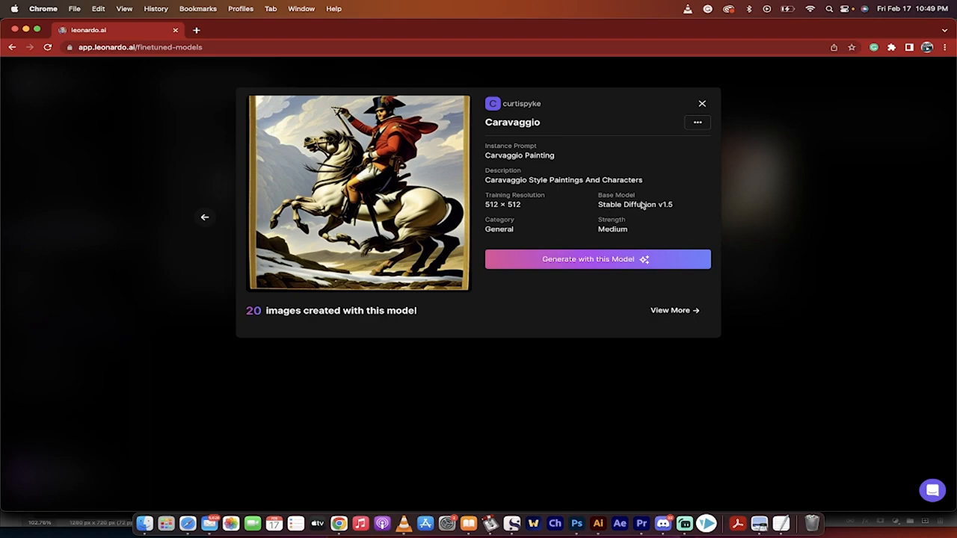
left_click(573, 260)
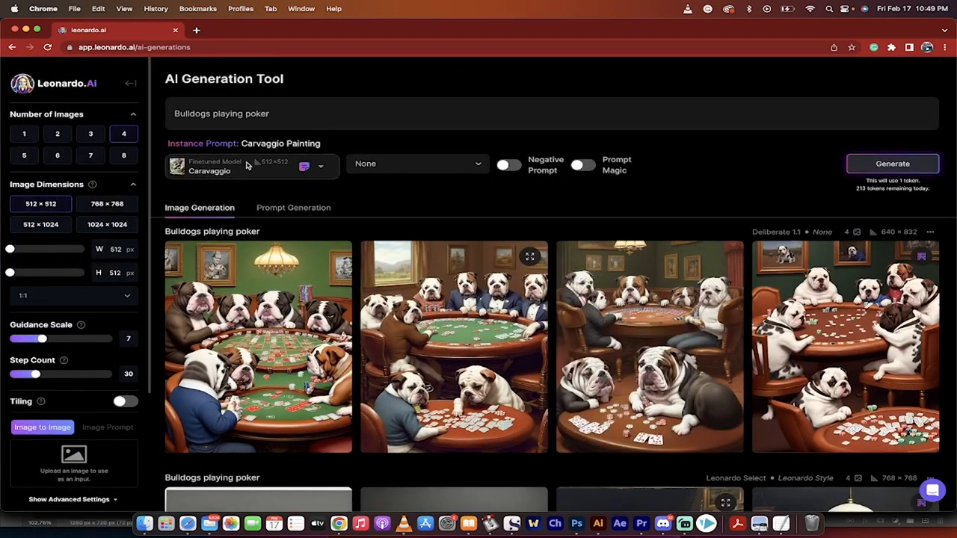
Generate four 512 × 512 images from the prompt Bulldogs playing poker with the Caravaggio model
left_click(252, 171)
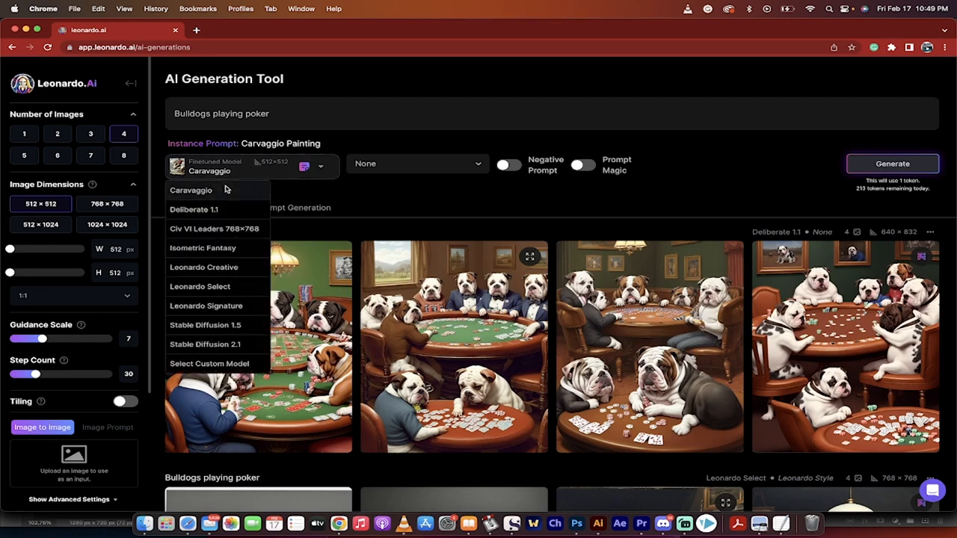
left_click(239, 171)
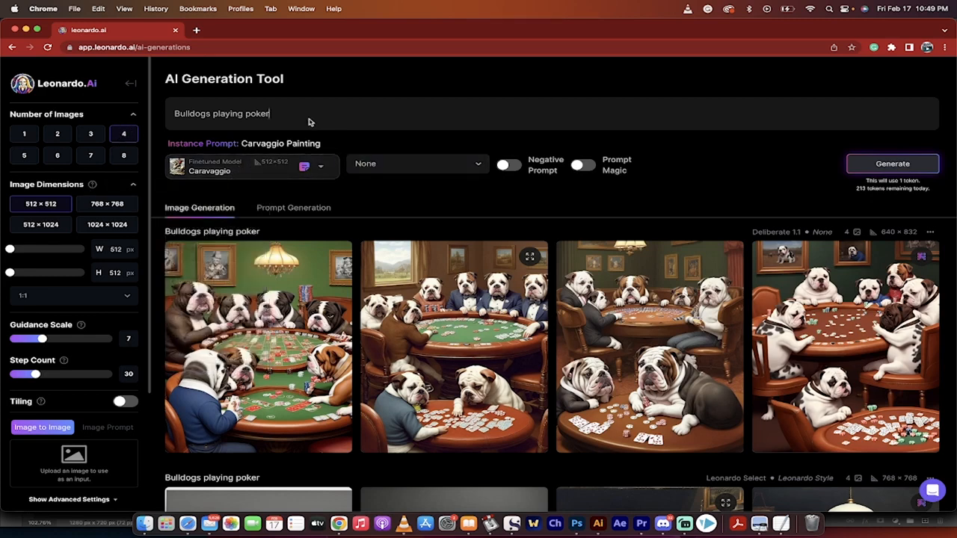
left_click(876, 167)
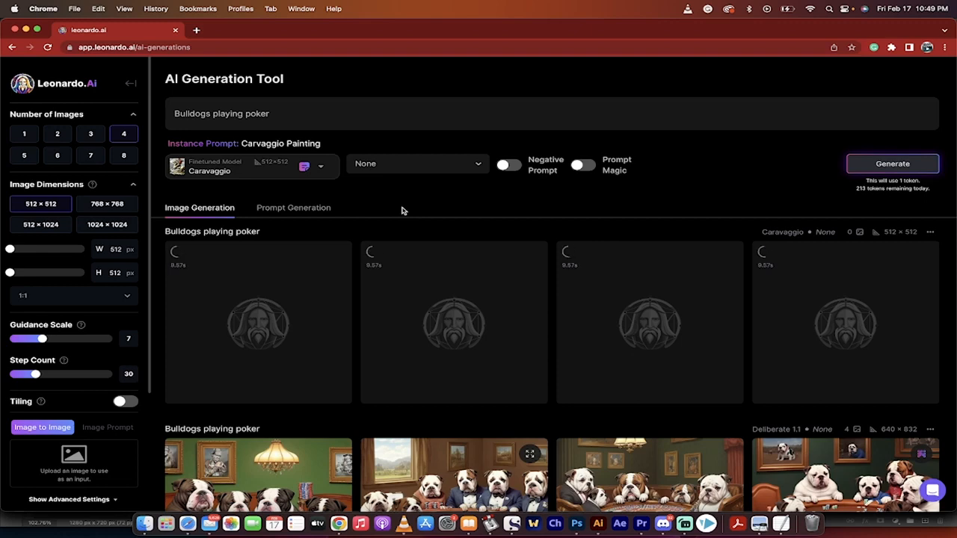
left_click(114, 135)
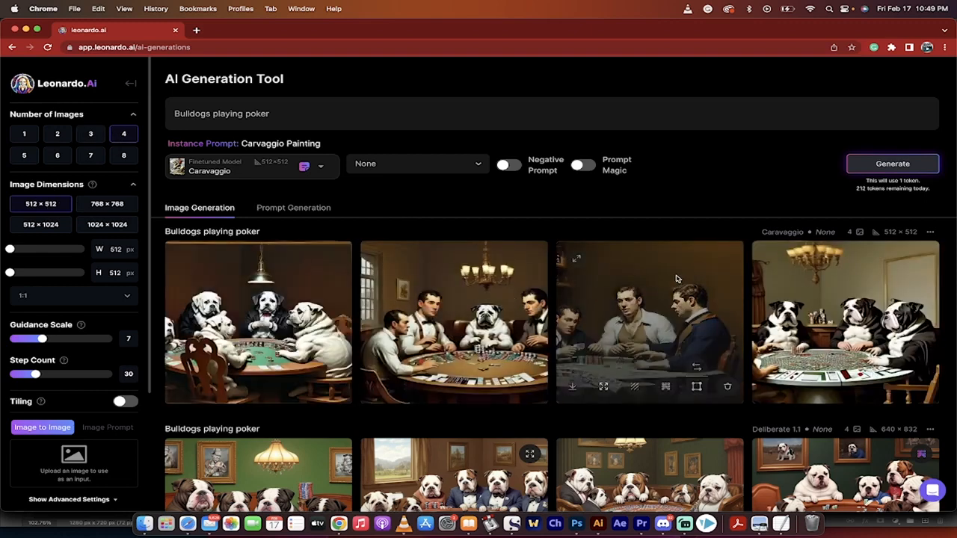
View each of the four new Caravaggio poker images enlarged, from the last one back to the first
left_click(760, 285)
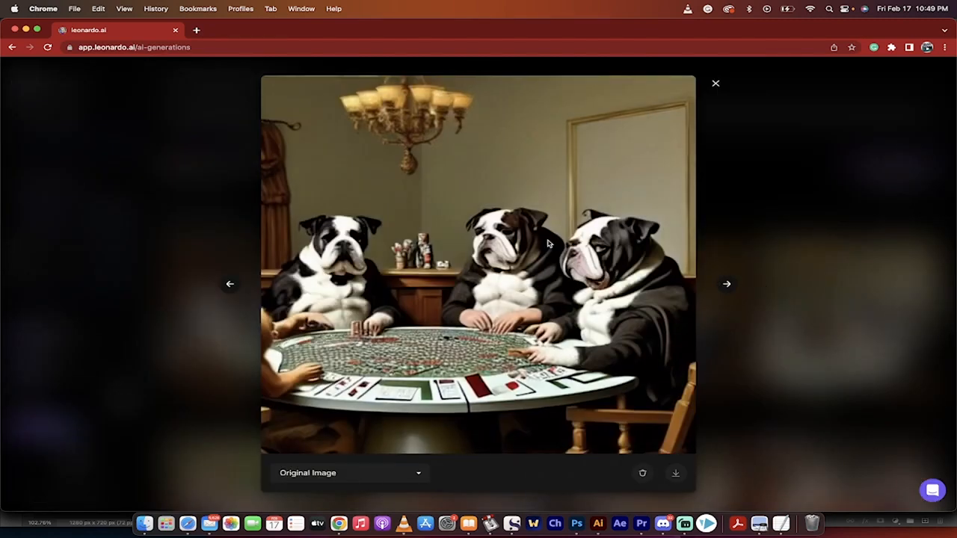
left_click(756, 226)
left_click(624, 320)
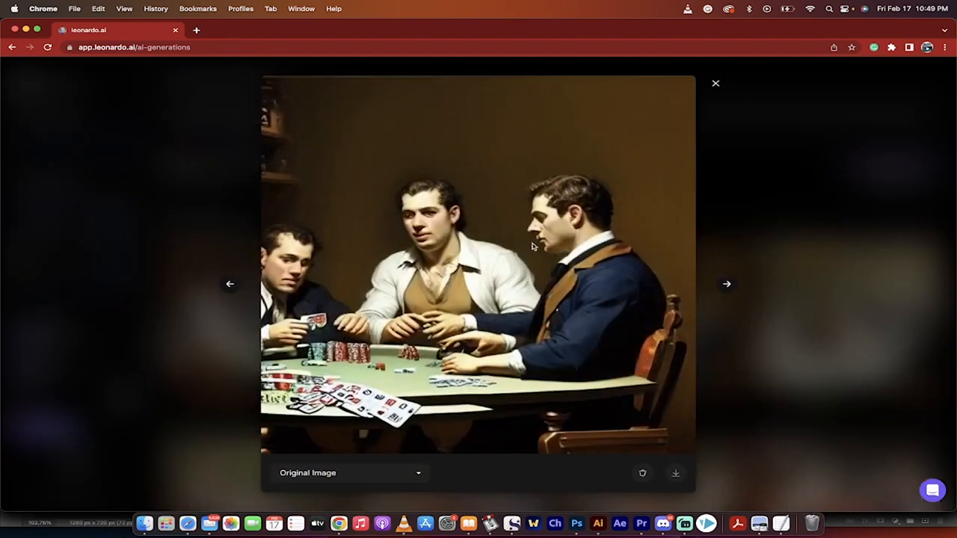
left_click(749, 268)
left_click(437, 323)
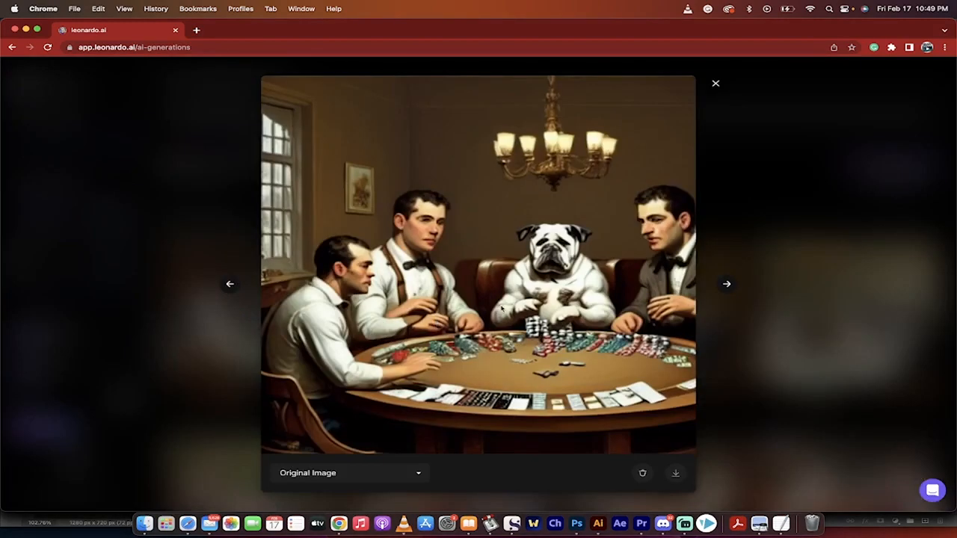
left_click(799, 293)
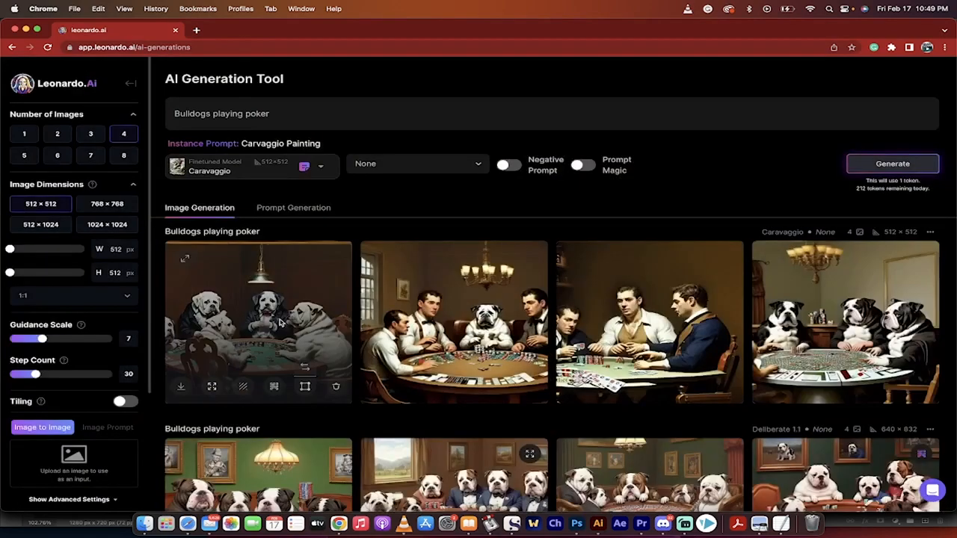
left_click(280, 324)
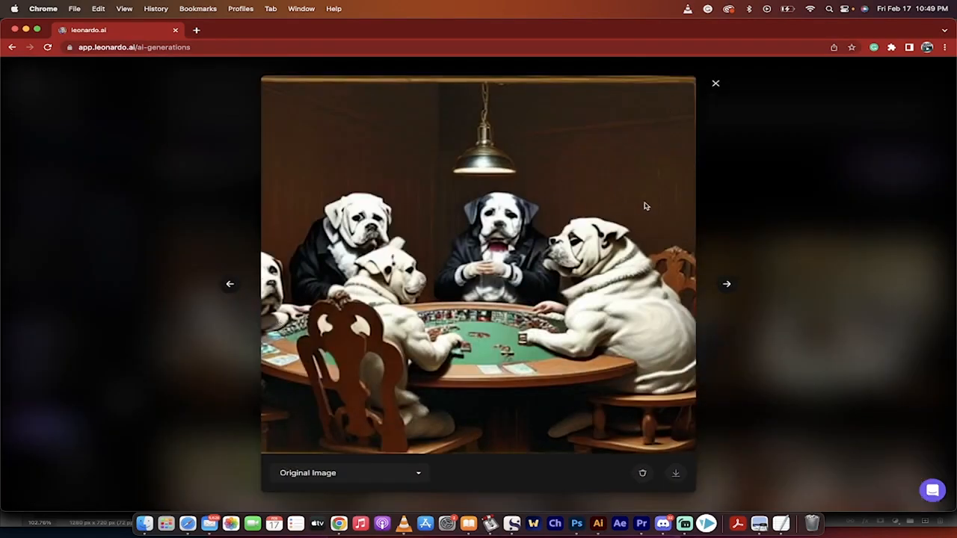
left_click(779, 235)
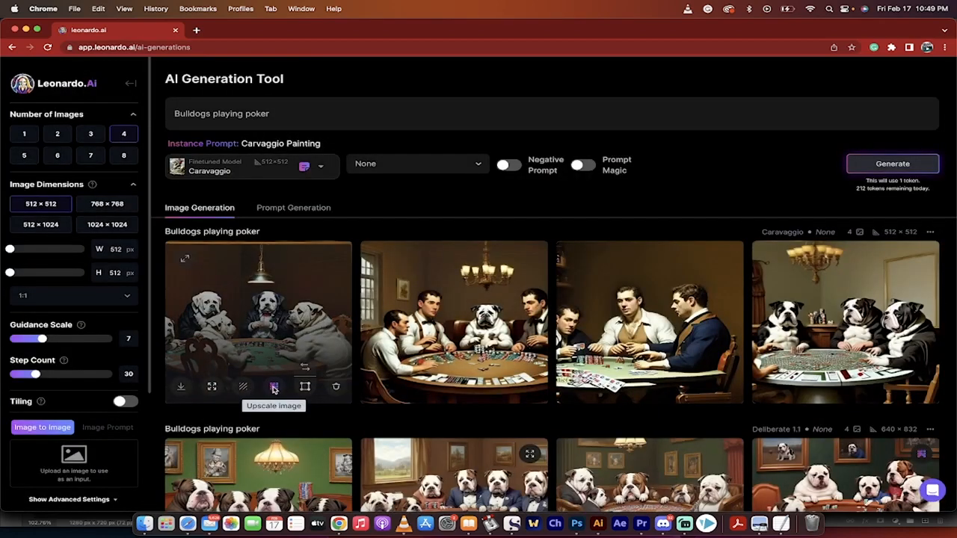
Upscale the first Caravaggio poker image and view the second and third images enlarged
left_click(274, 387)
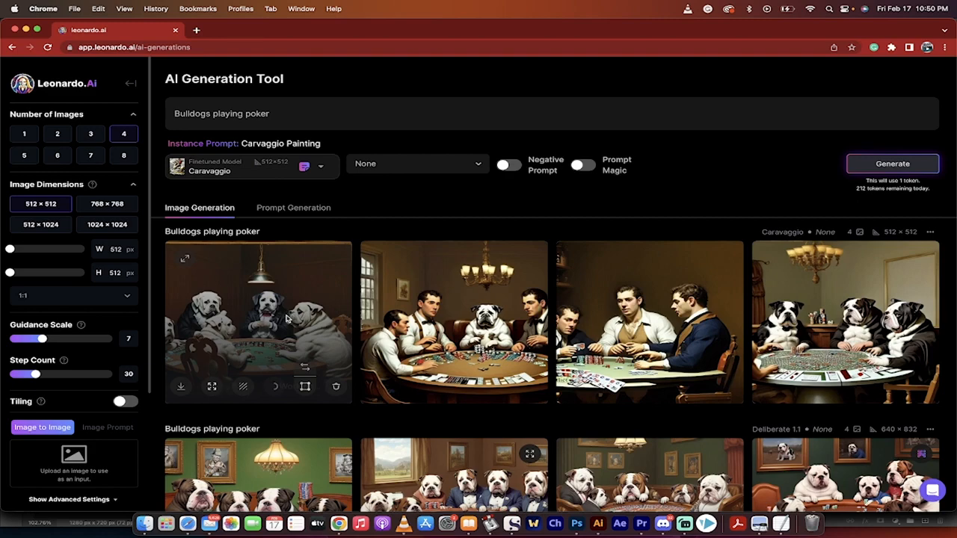
left_click(482, 301)
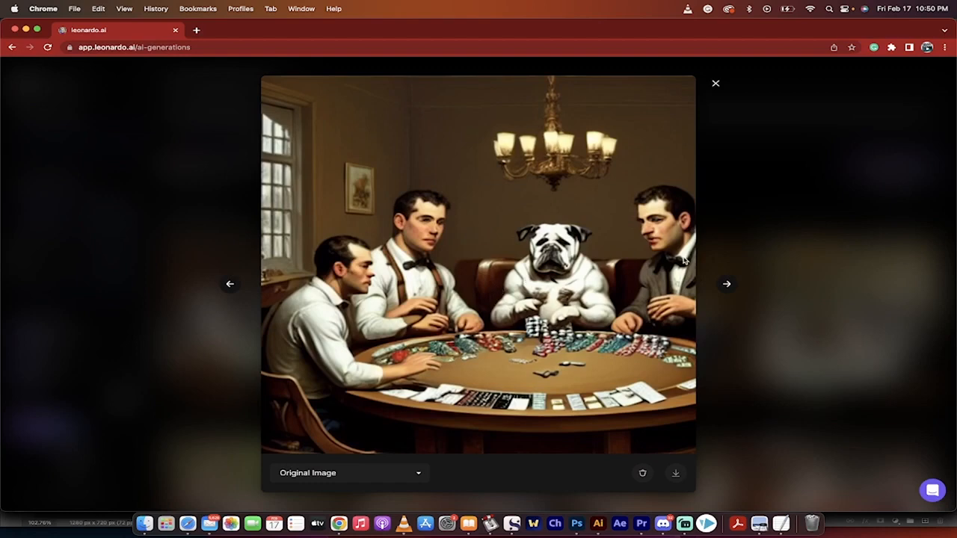
left_click(795, 273)
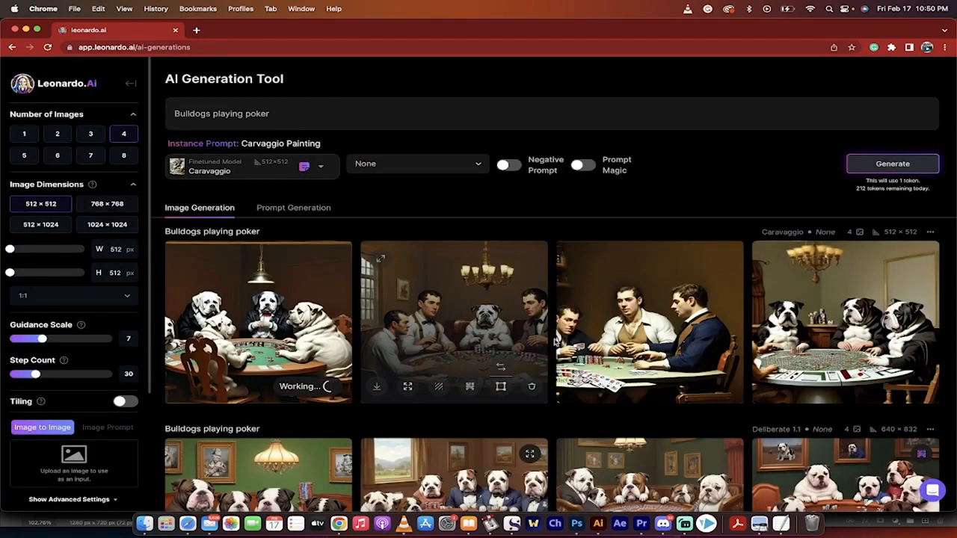
left_click(618, 323)
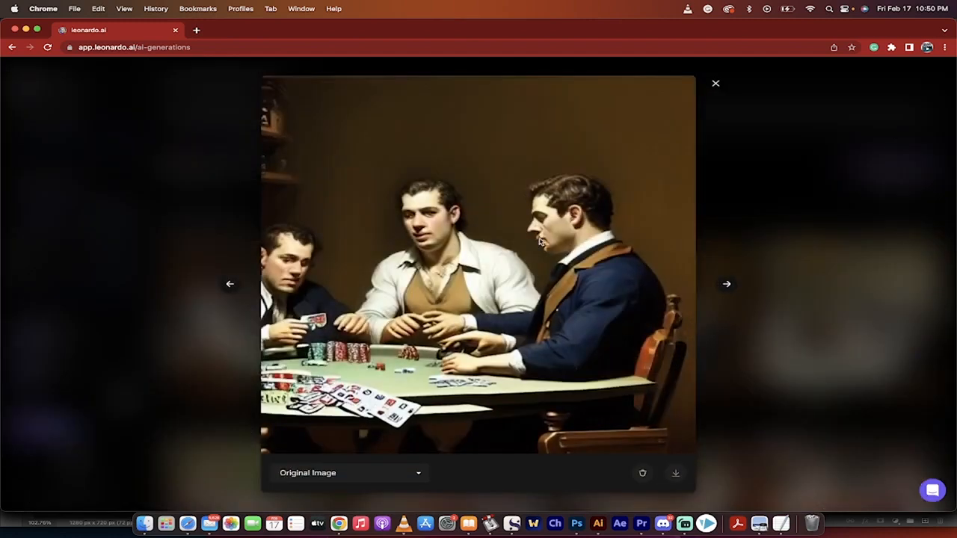
left_click(777, 273)
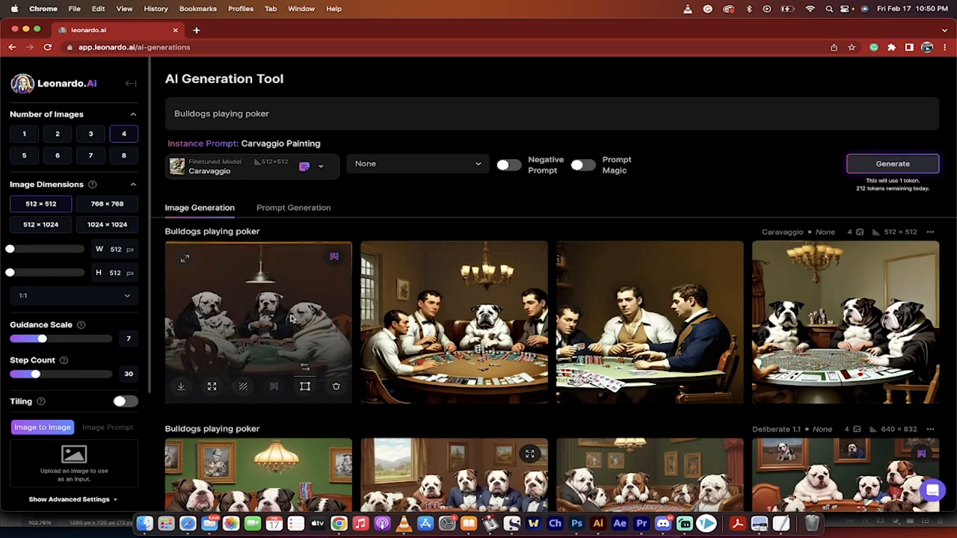
Compare the original and upscaled versions of the first Caravaggio poker image in the enlarged view, and close it
left_click(292, 319)
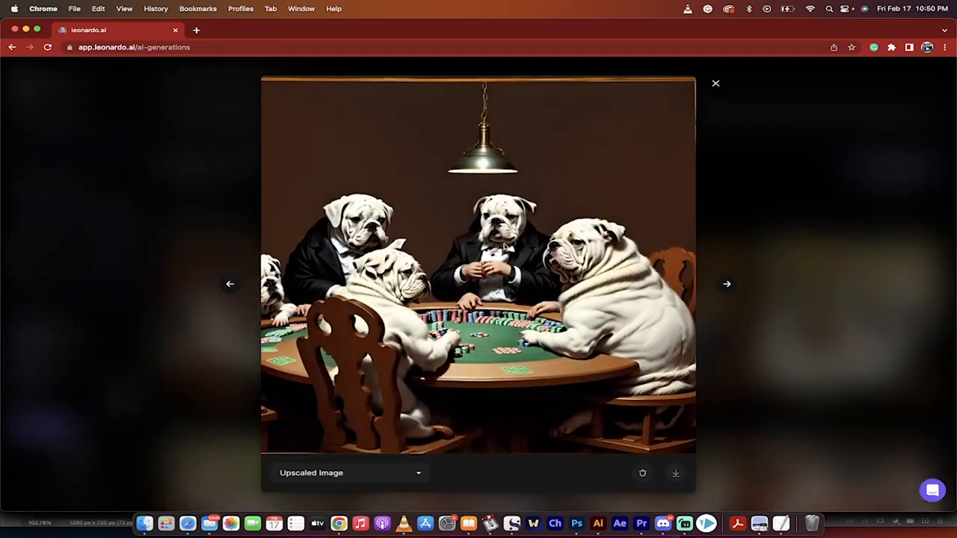
left_click(340, 474)
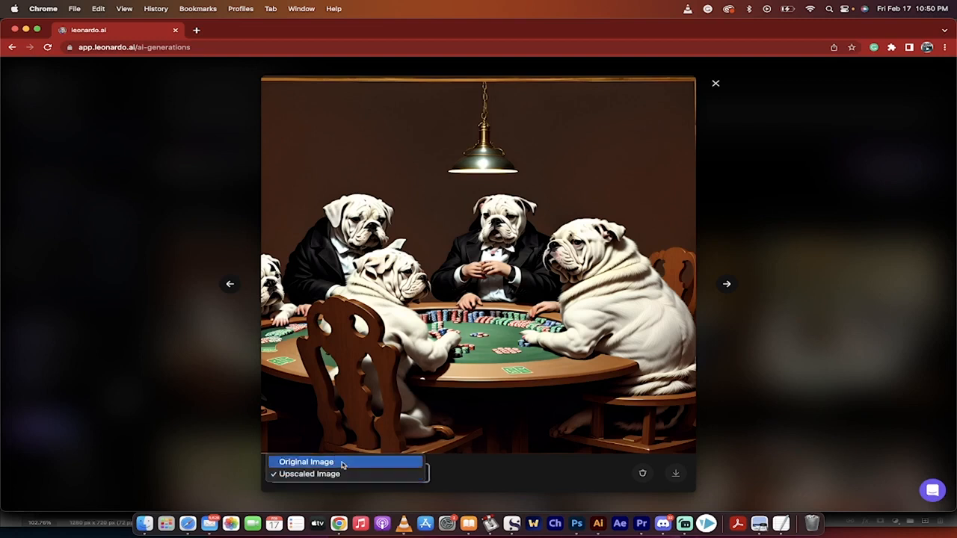
left_click(343, 466)
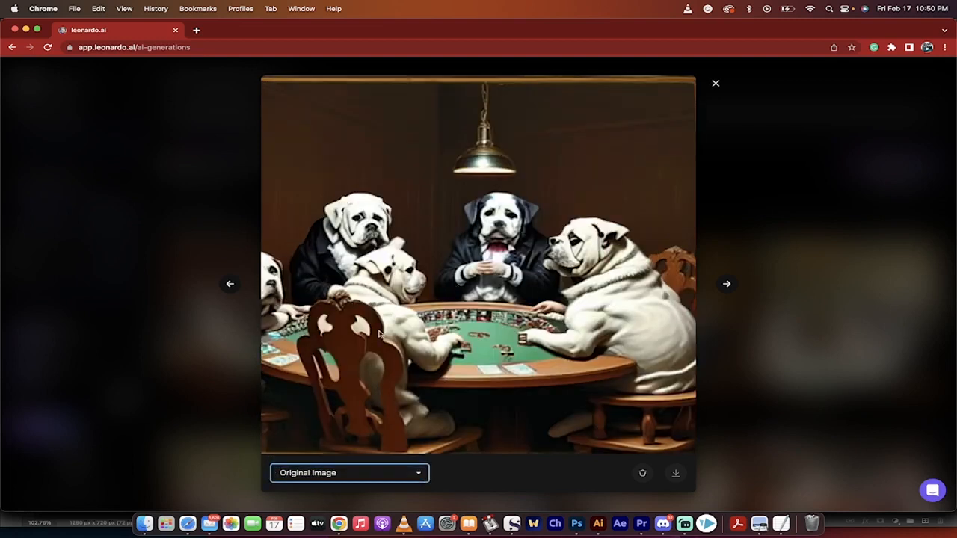
left_click(331, 475)
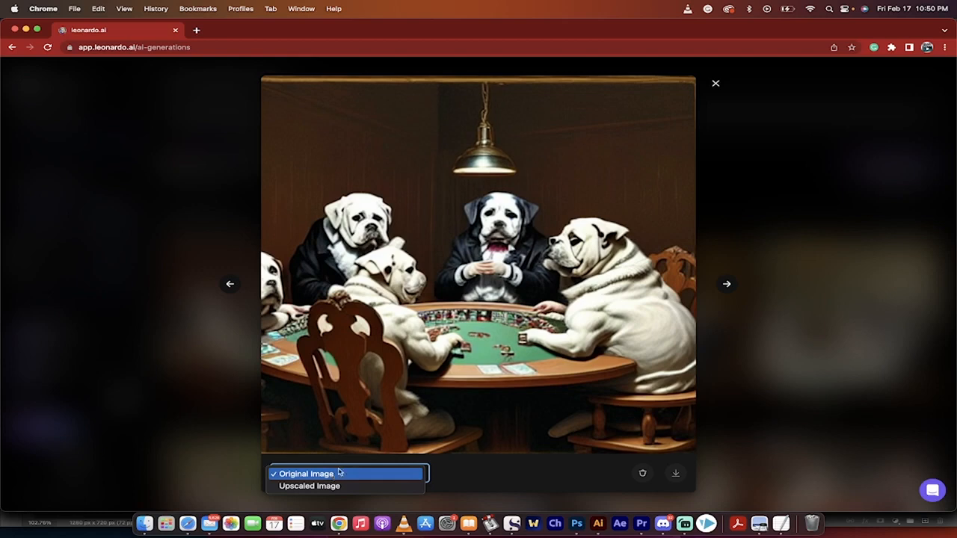
left_click(331, 487)
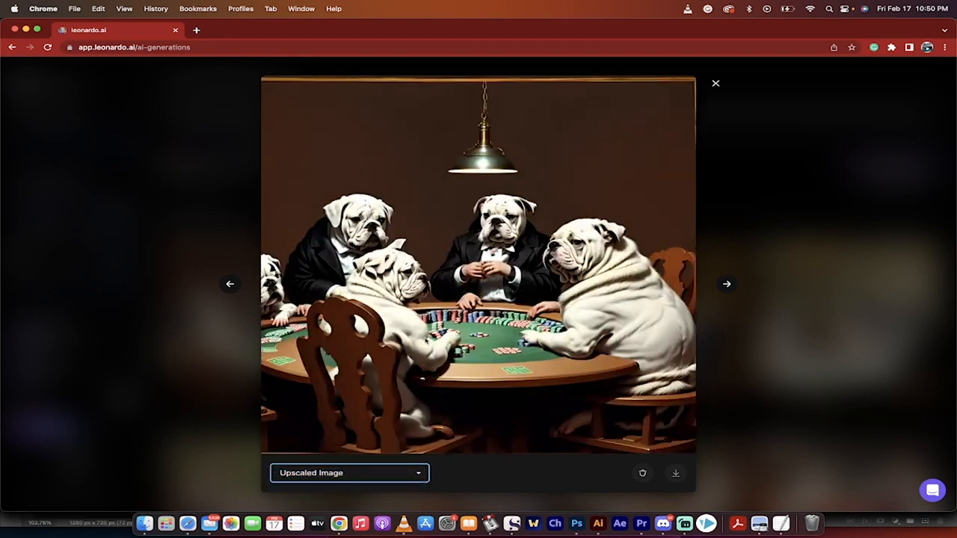
left_click(803, 307)
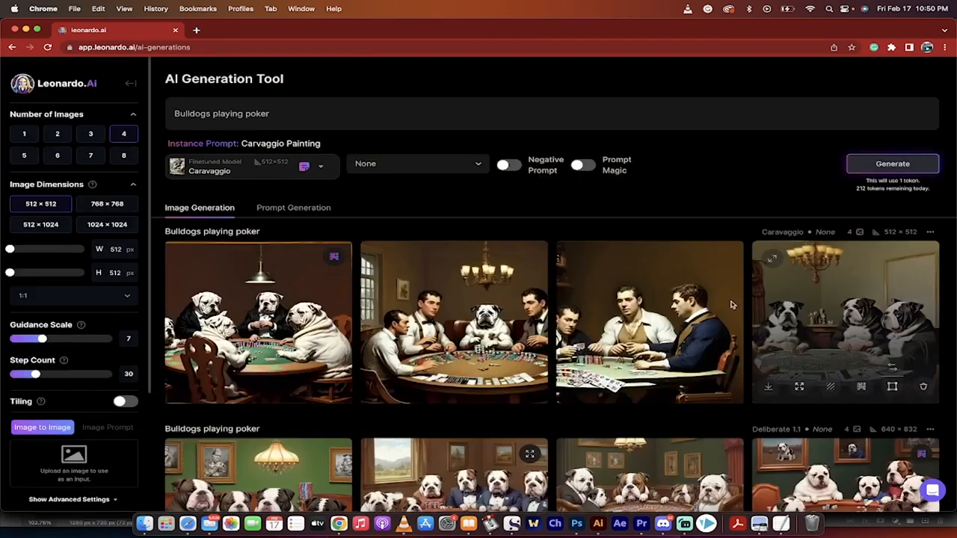